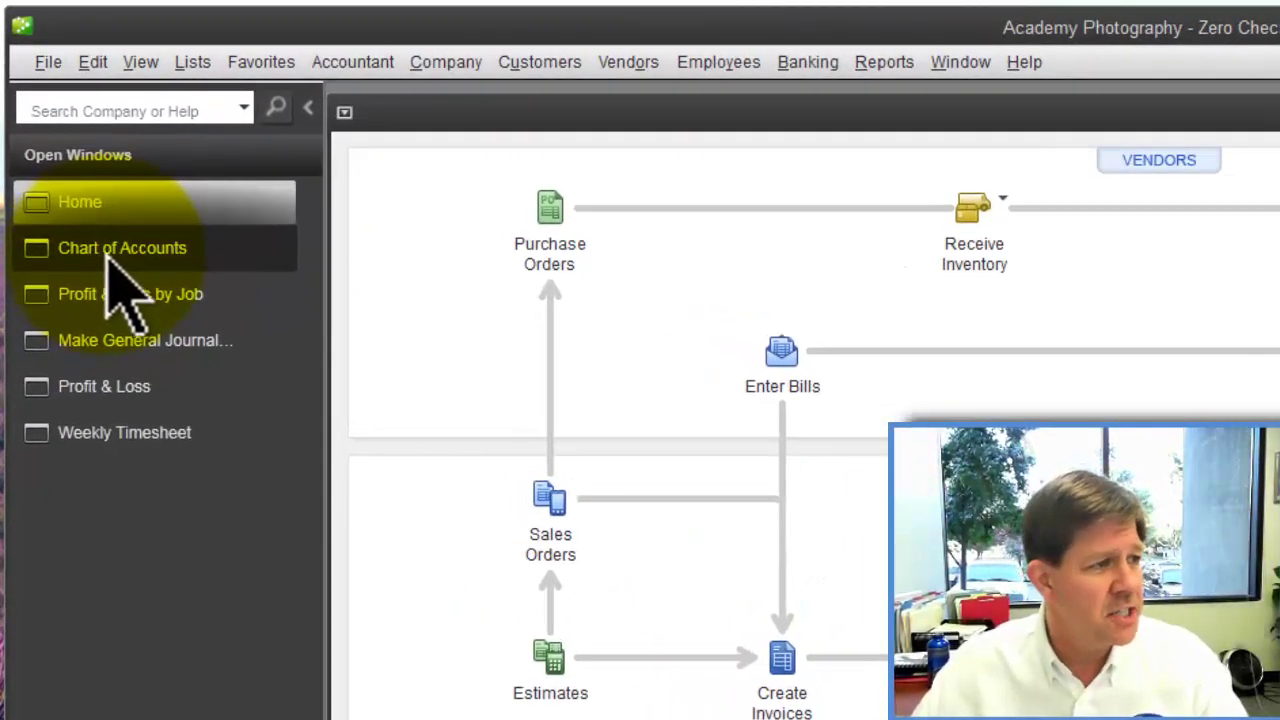
# Step: In the chart of accounts, view the Payroll Service Clearing register, then locate the Payroll Job Costs account
pyautogui.click(103, 258)
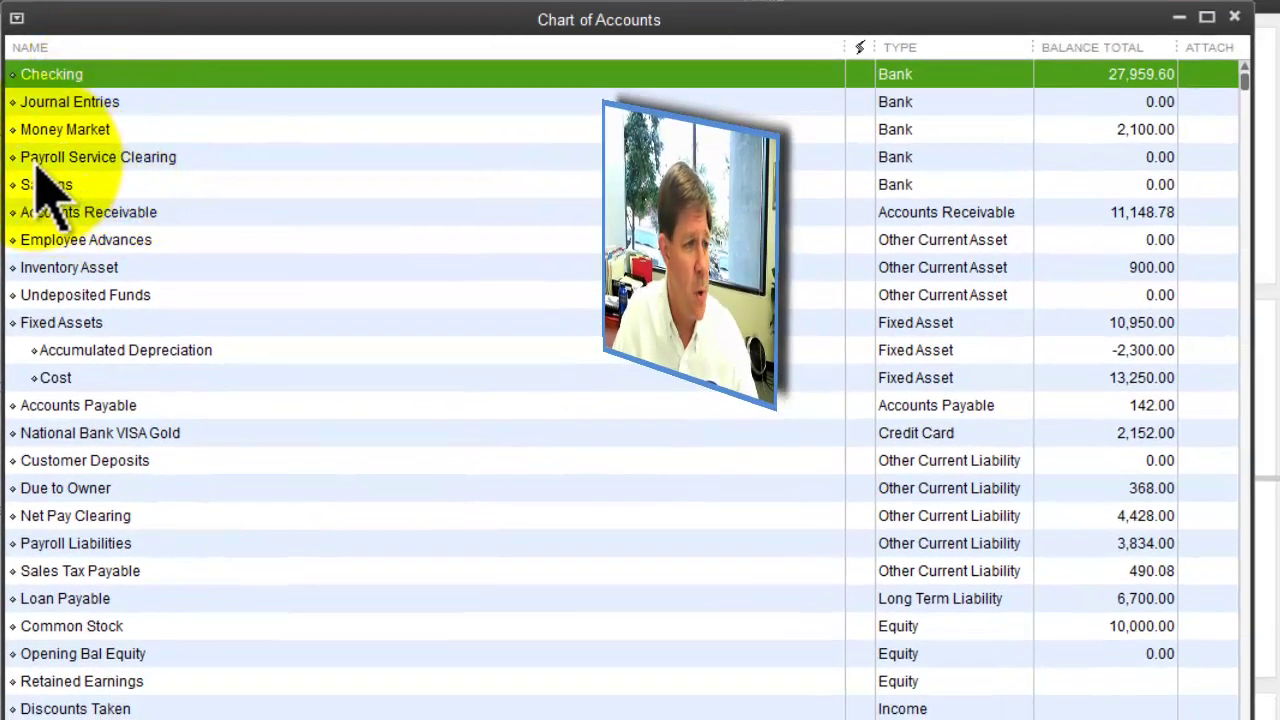
pyautogui.click(352, 158)
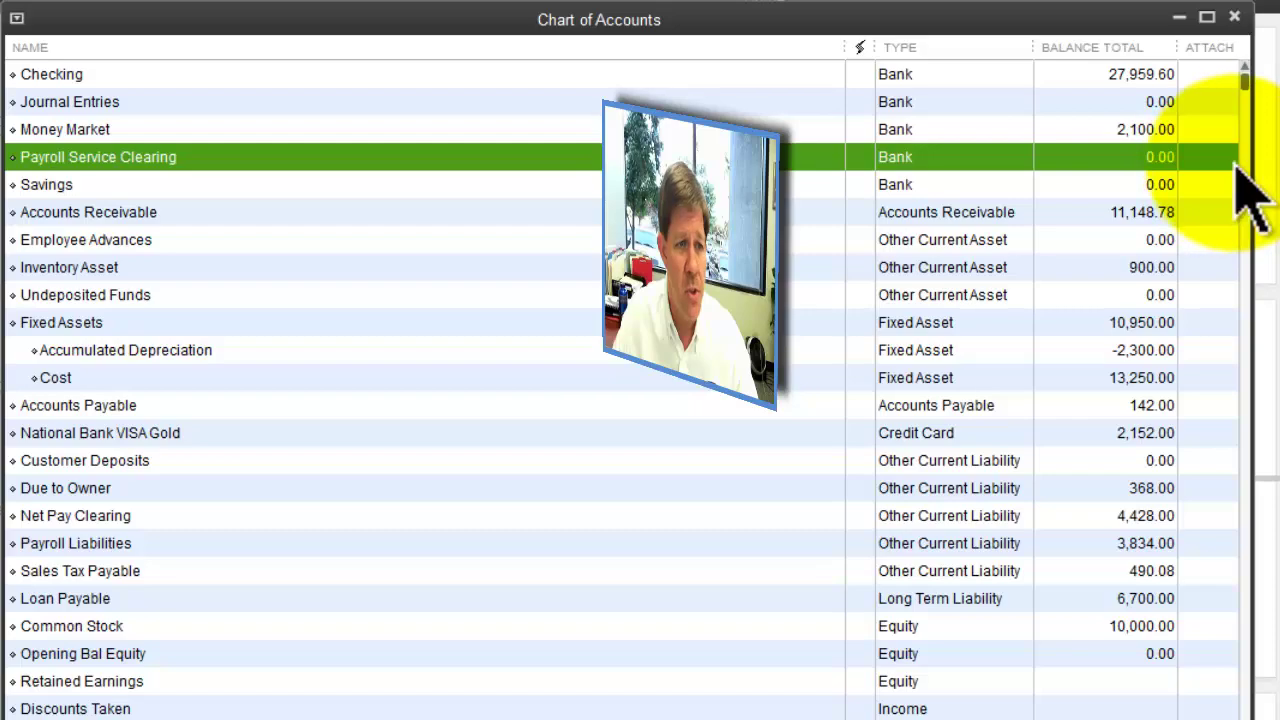
pyautogui.doubleClick(166, 158)
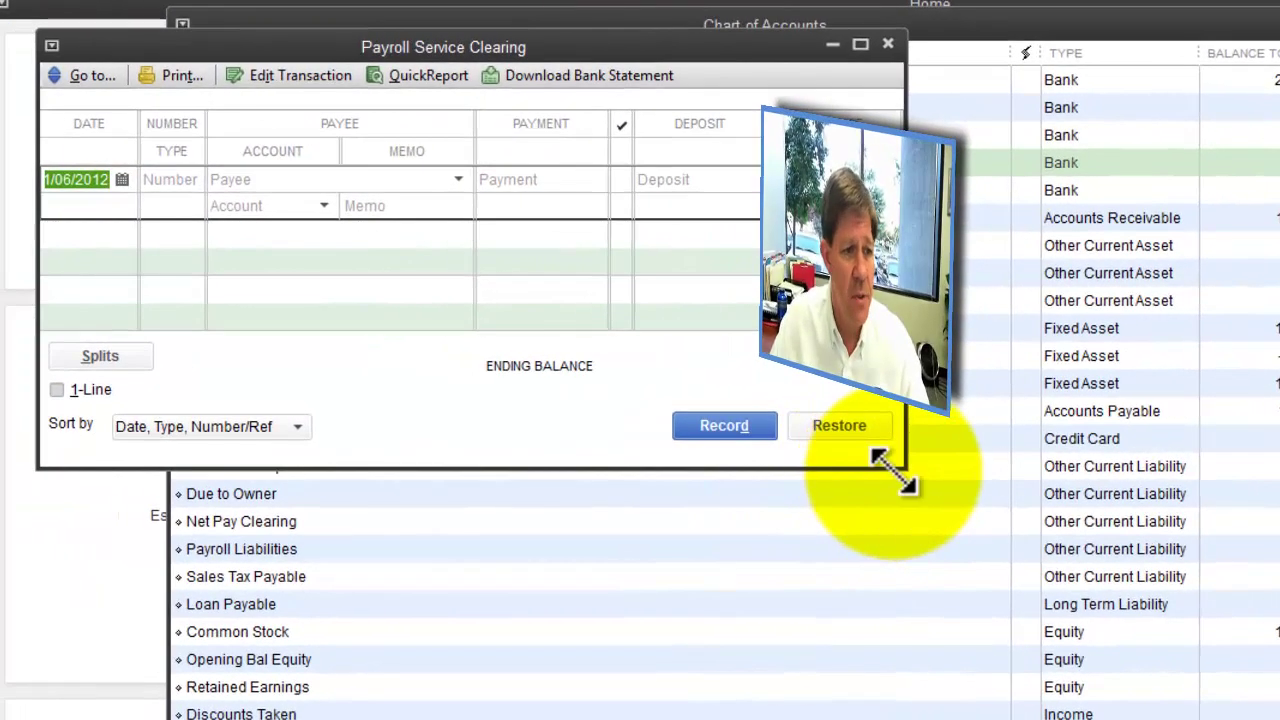
pyautogui.moveTo(851, 466); pyautogui.dragTo(1270, 715)
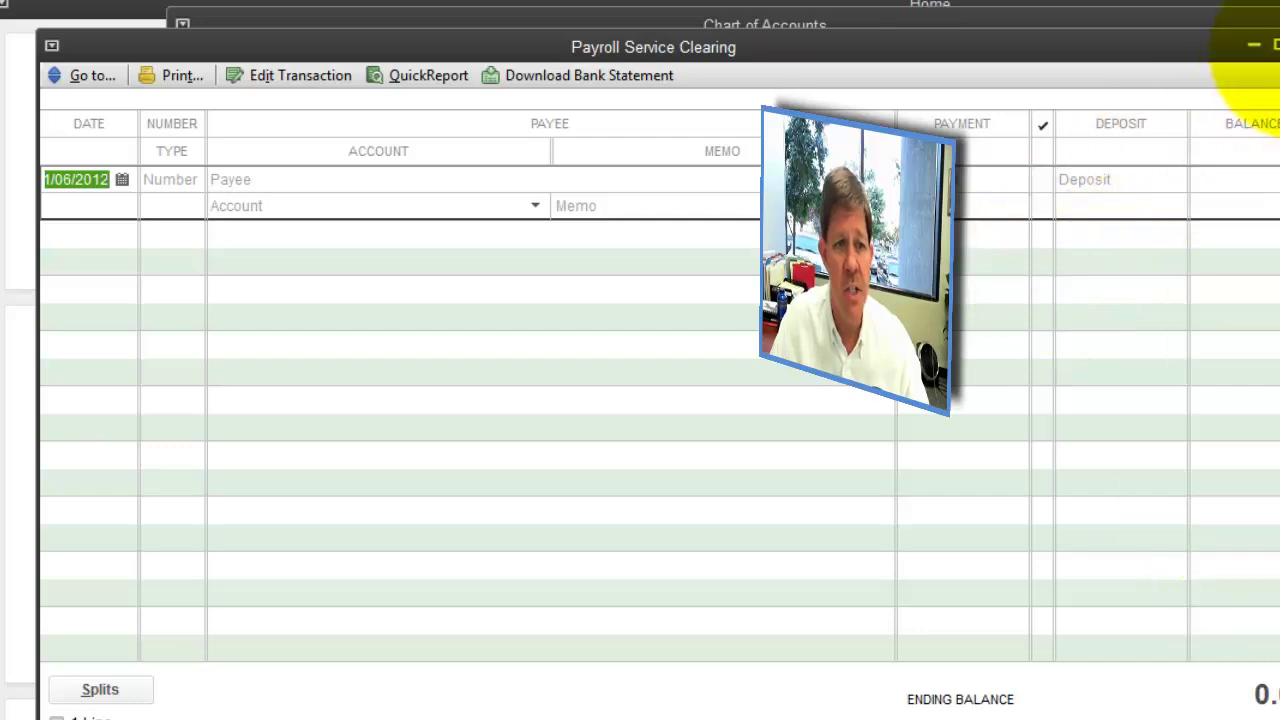
pyautogui.click(1254, 44)
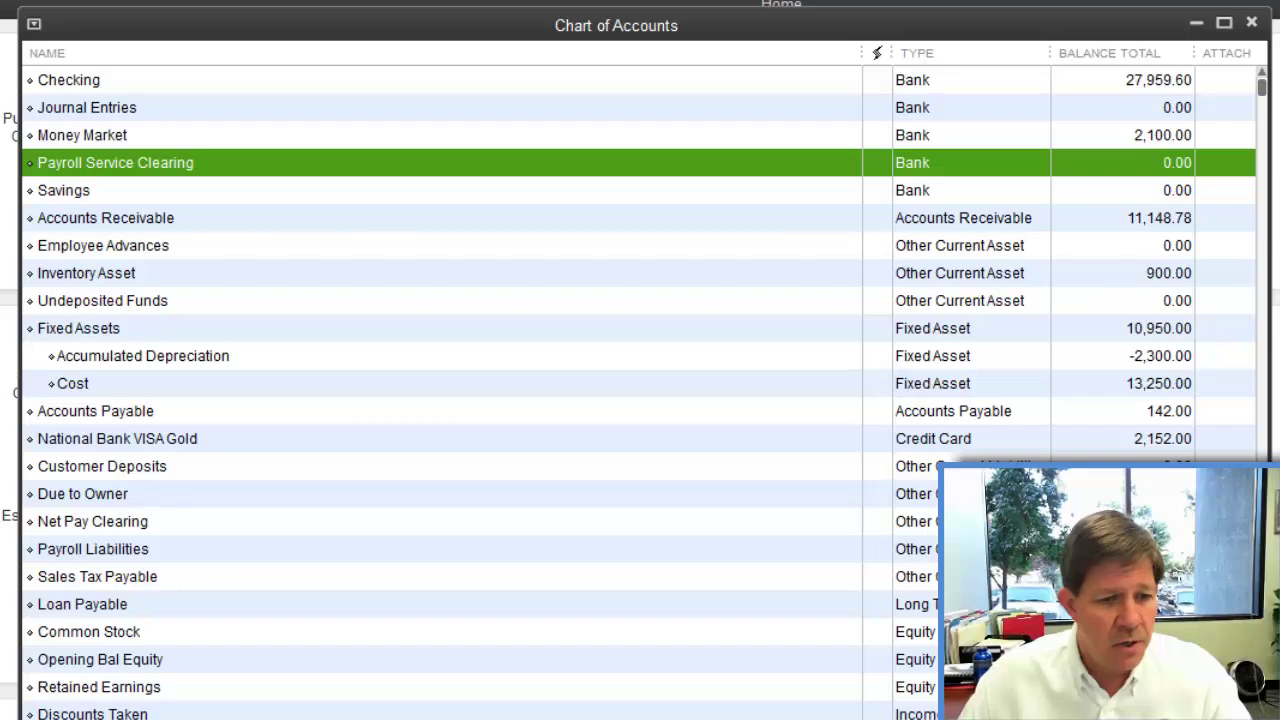
pyautogui.scroll(-10, 640, 400)
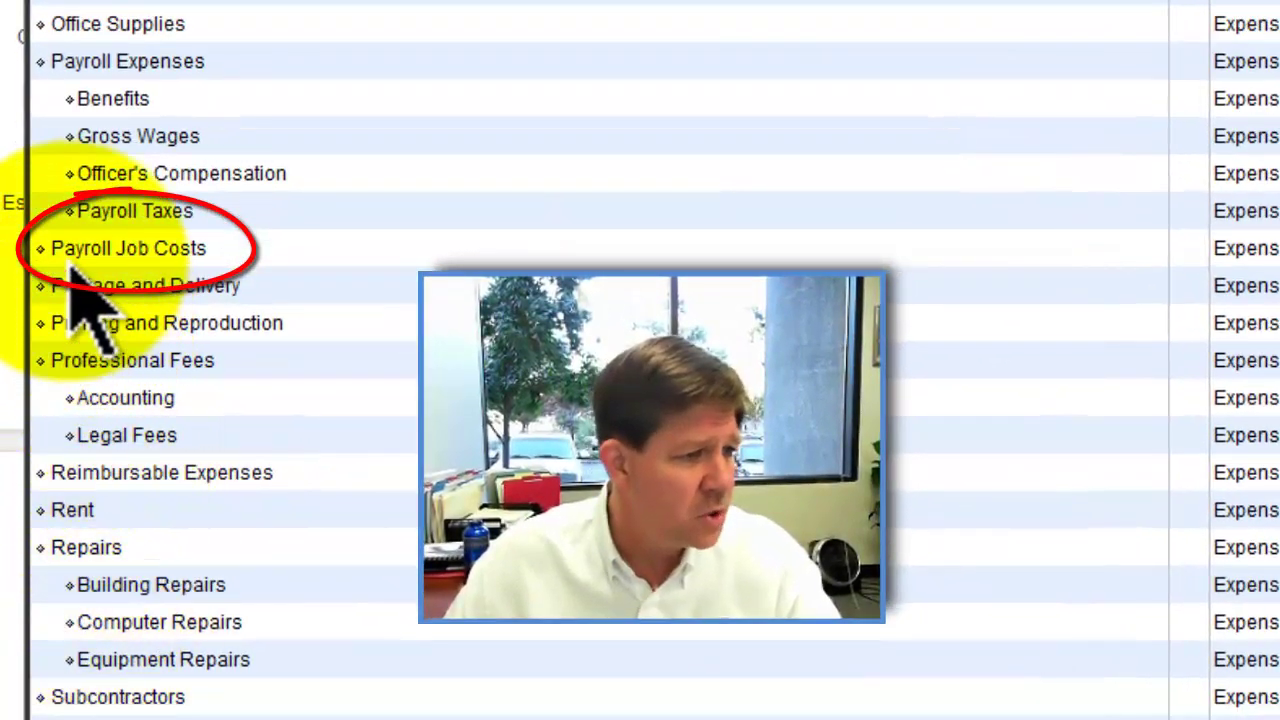
pyautogui.click(112, 299)
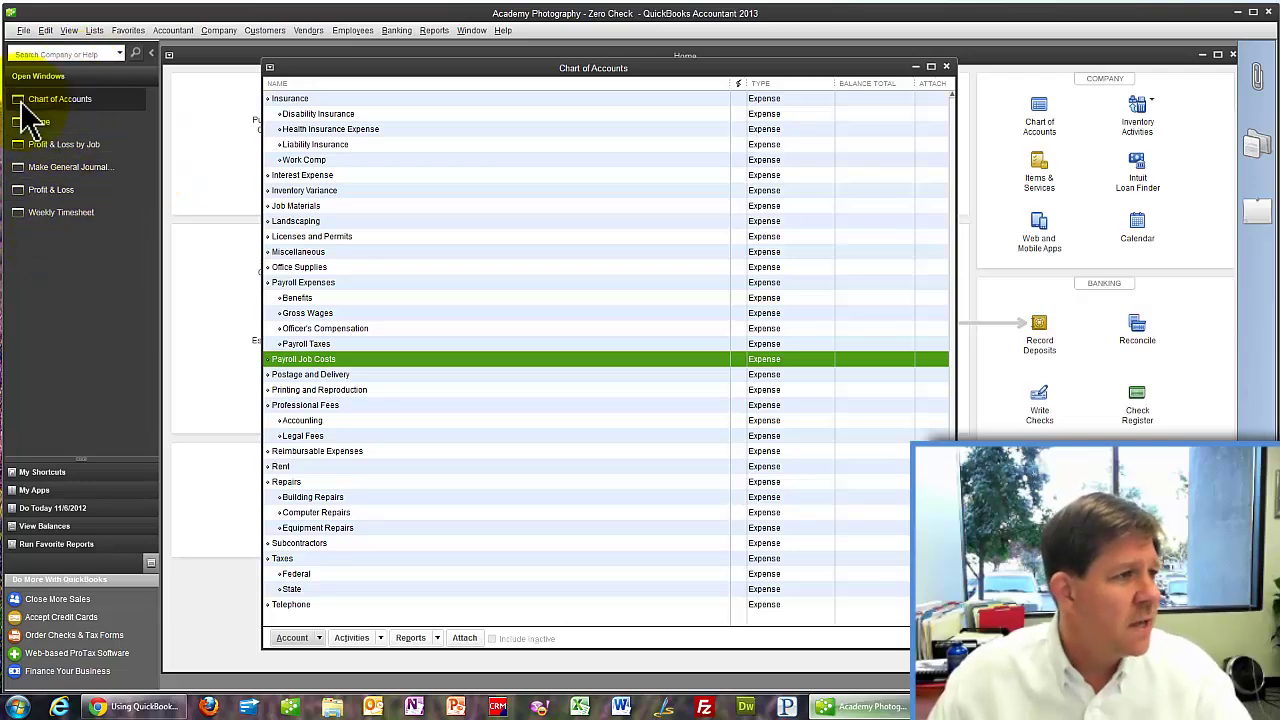
# Step: Open the Design service item for editing and toggle its separate purchase/sales information checkbox off and on
pyautogui.click(1040, 178)
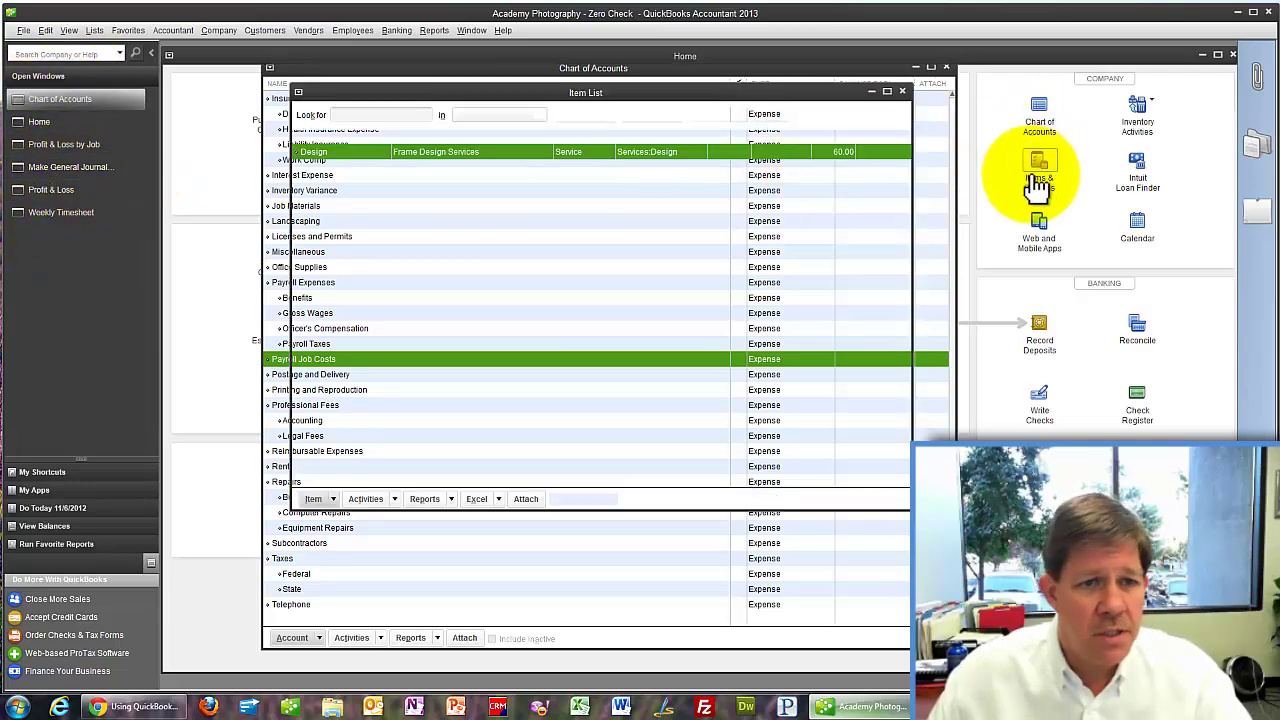
pyautogui.doubleClick(365, 151)
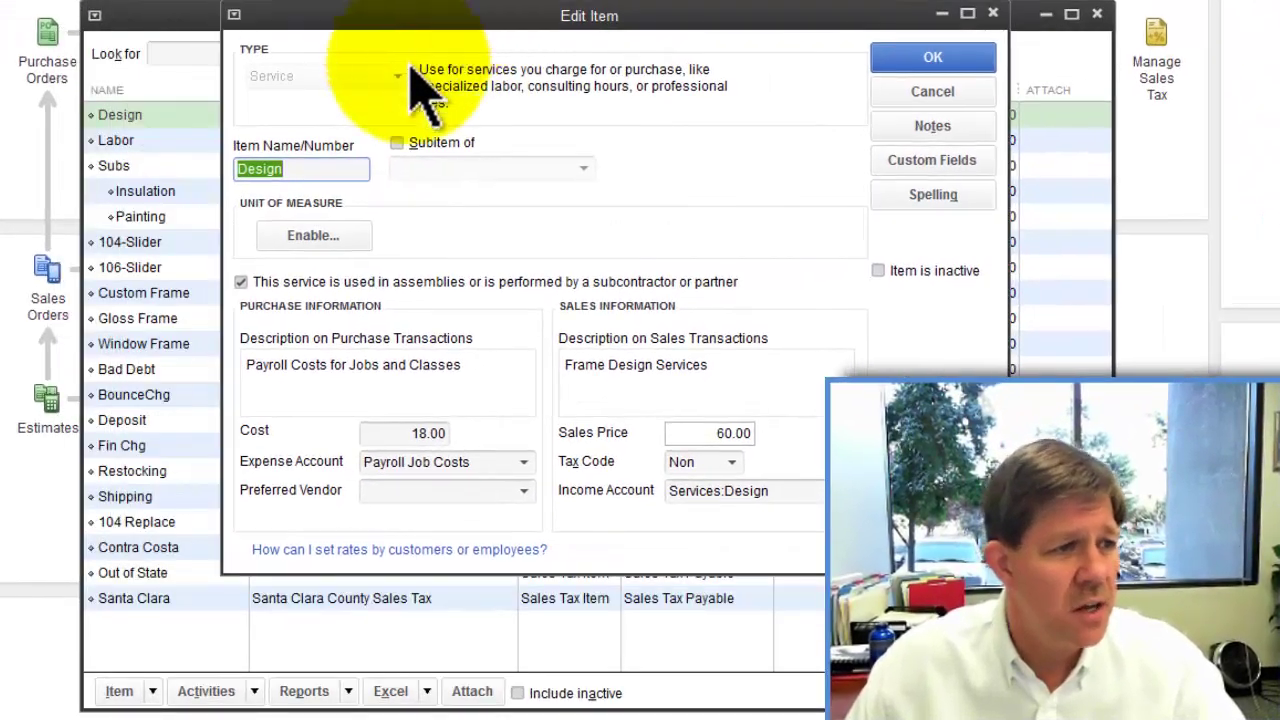
pyautogui.click(292, 170)
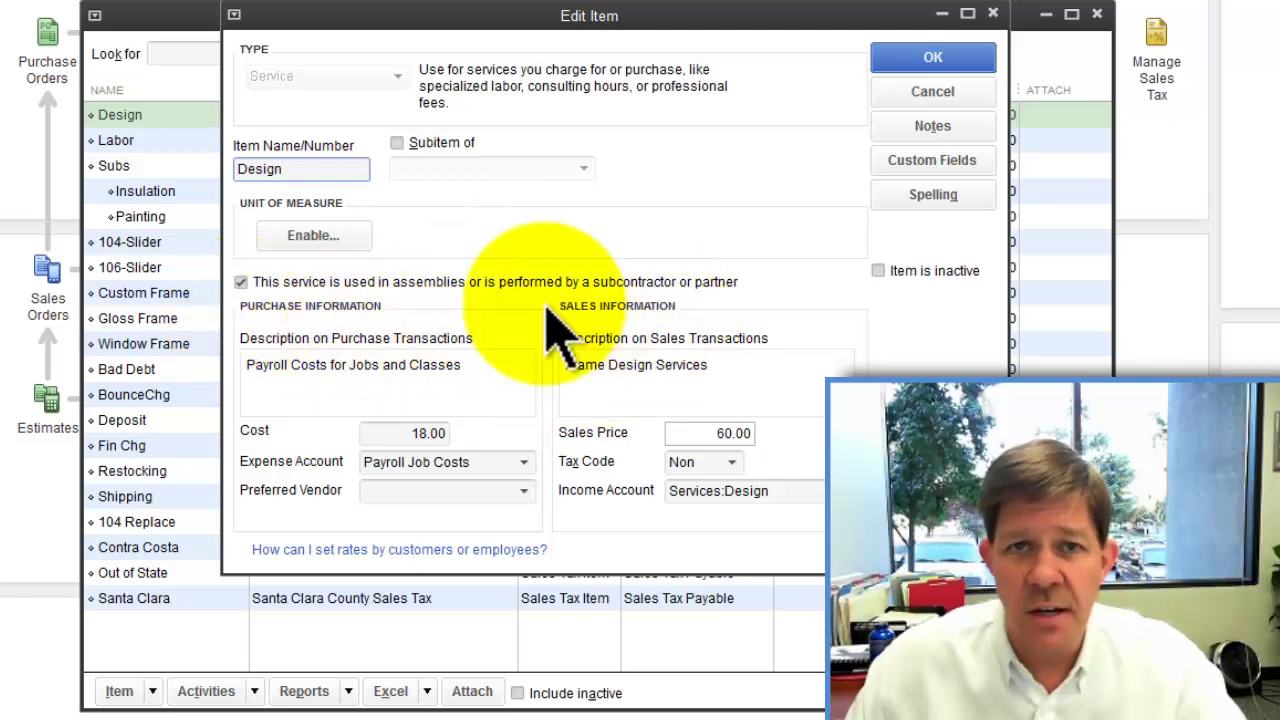
pyautogui.click(241, 283)
pyautogui.click(241, 283)
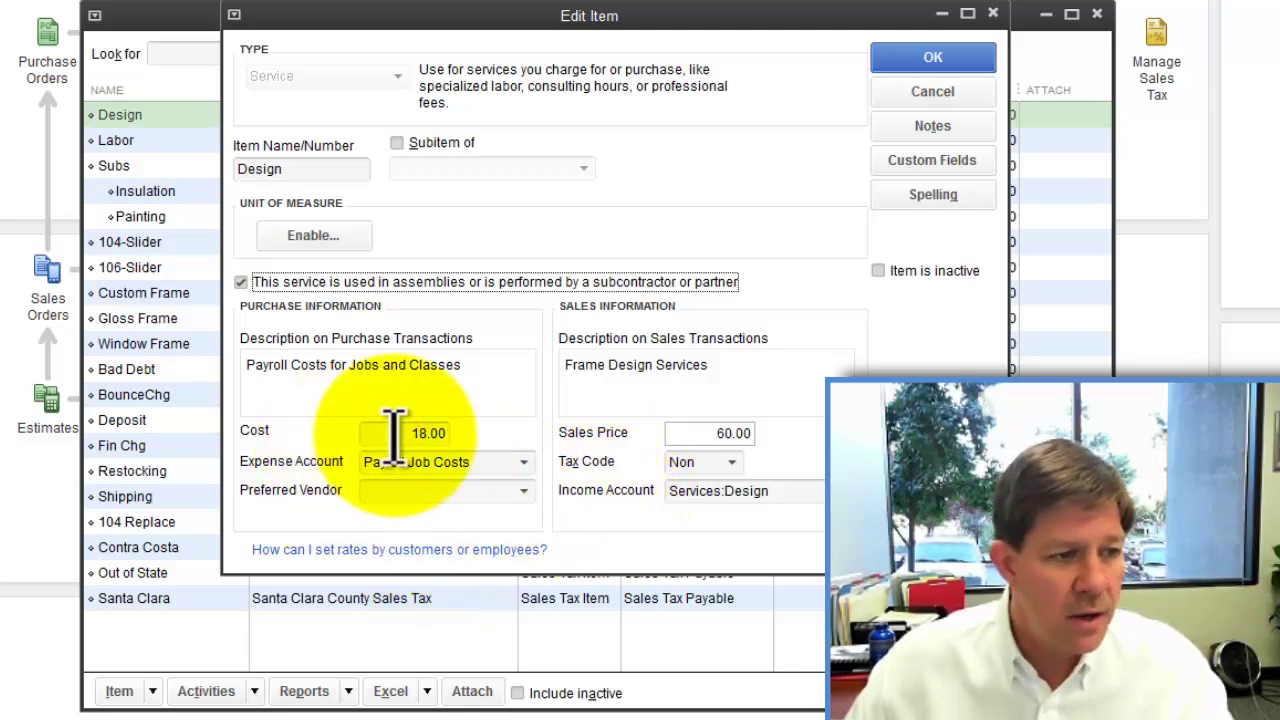
# Step: Highlight the Design item's 18.00 cost, then close Edit Item with OK
pyautogui.moveTo(394, 434); pyautogui.dragTo(480, 429)
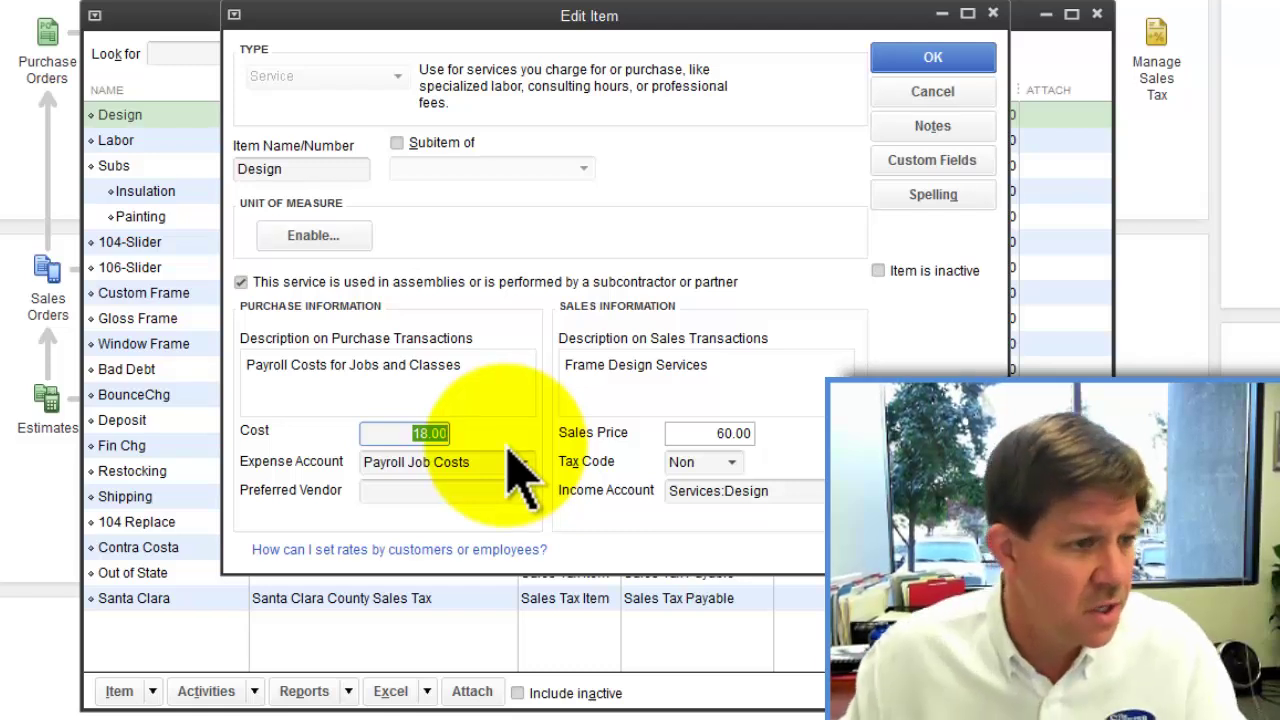
pyautogui.click(416, 433)
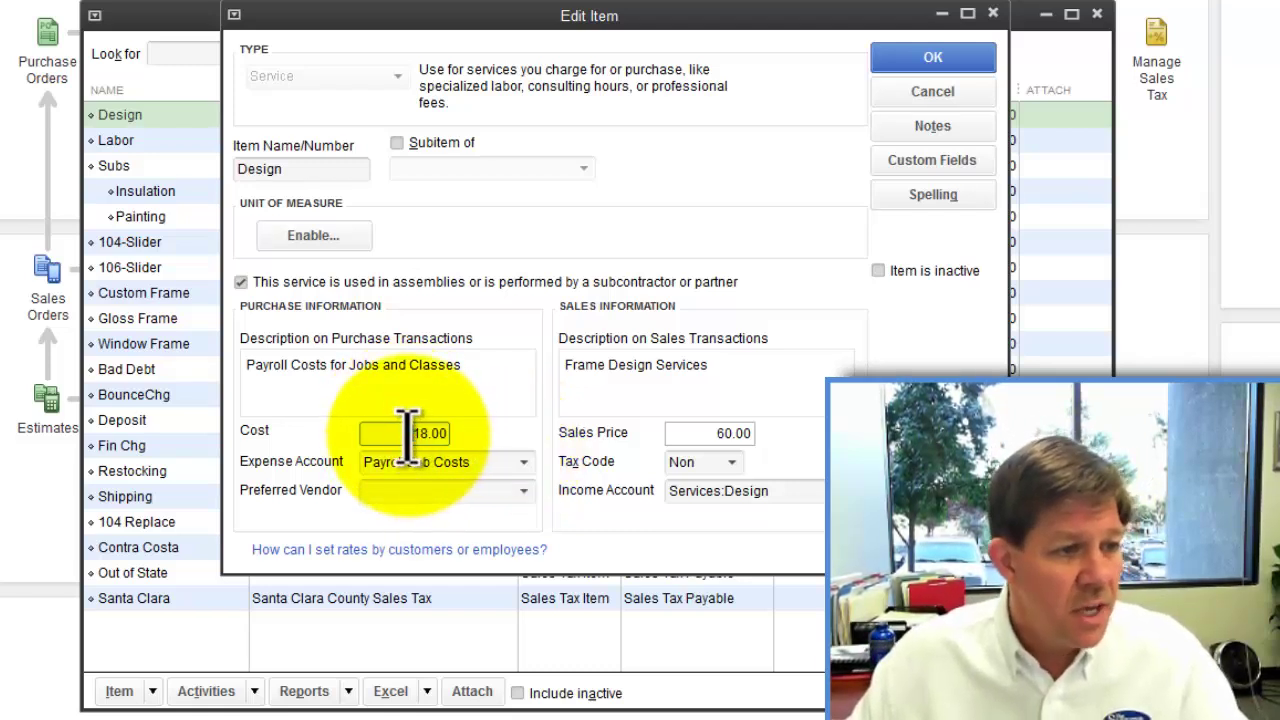
pyautogui.moveTo(483, 433); pyautogui.dragTo(514, 457)
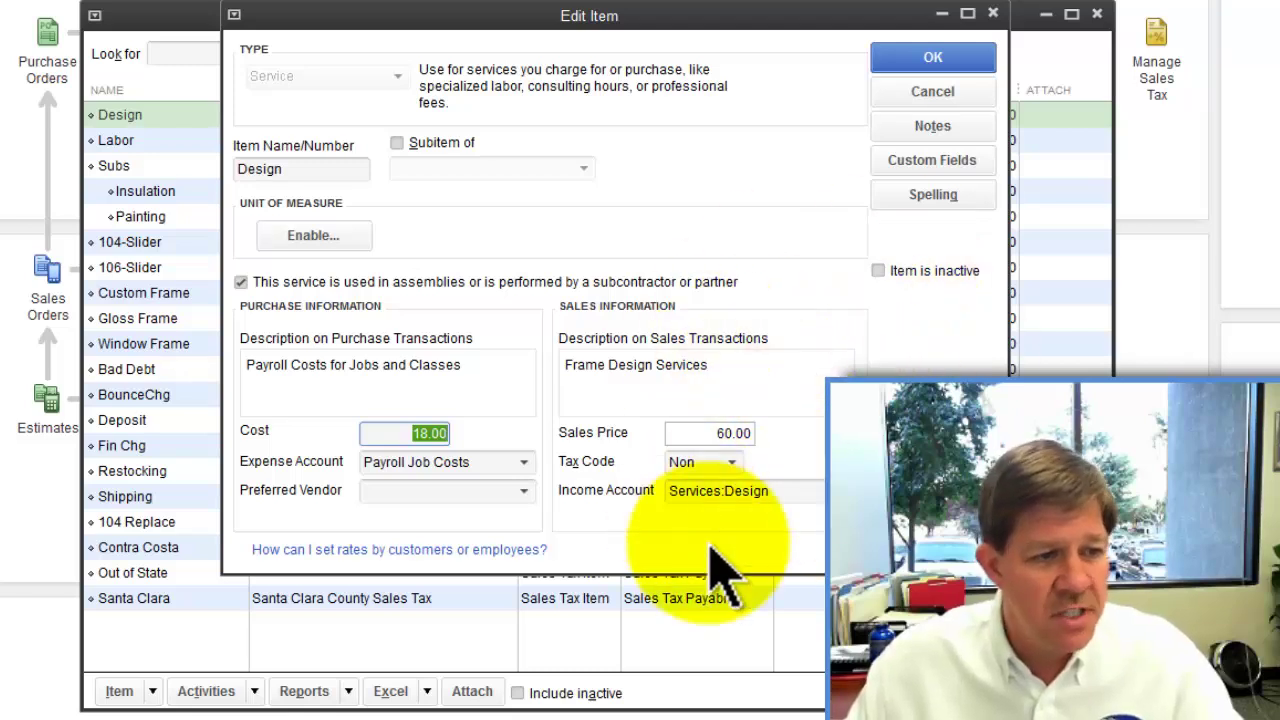
pyautogui.click(291, 168)
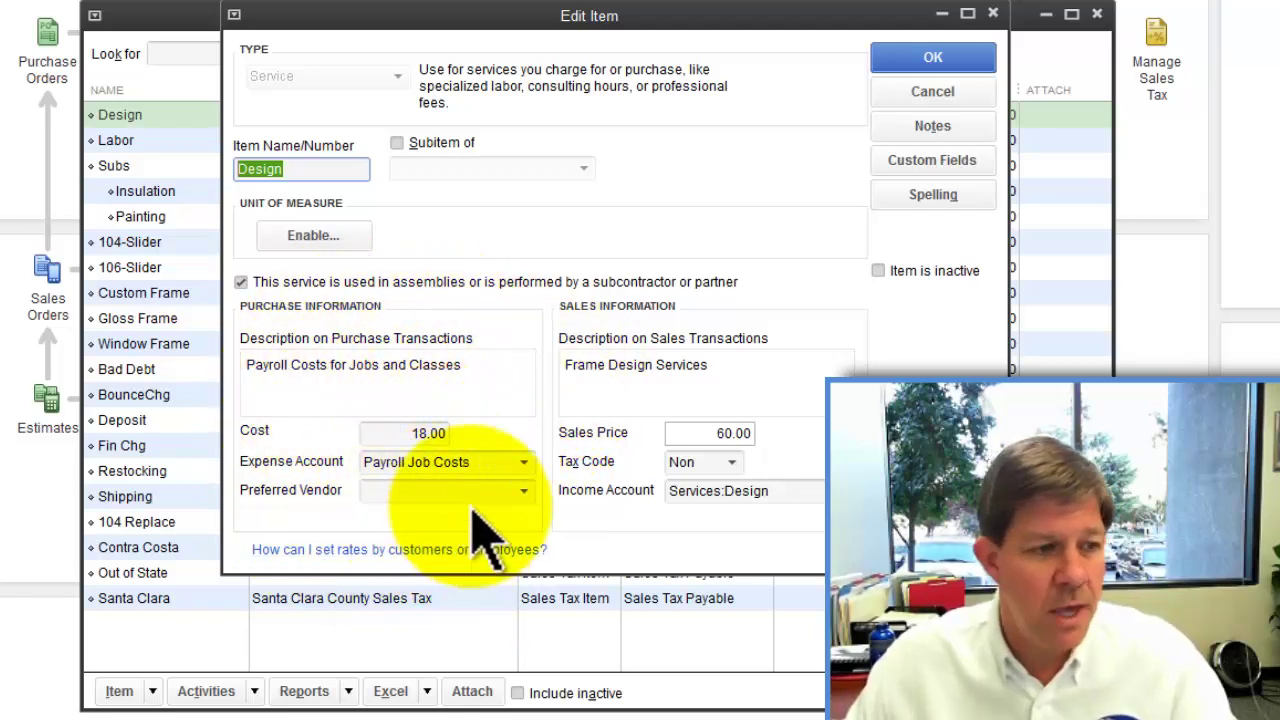
pyautogui.click(935, 58)
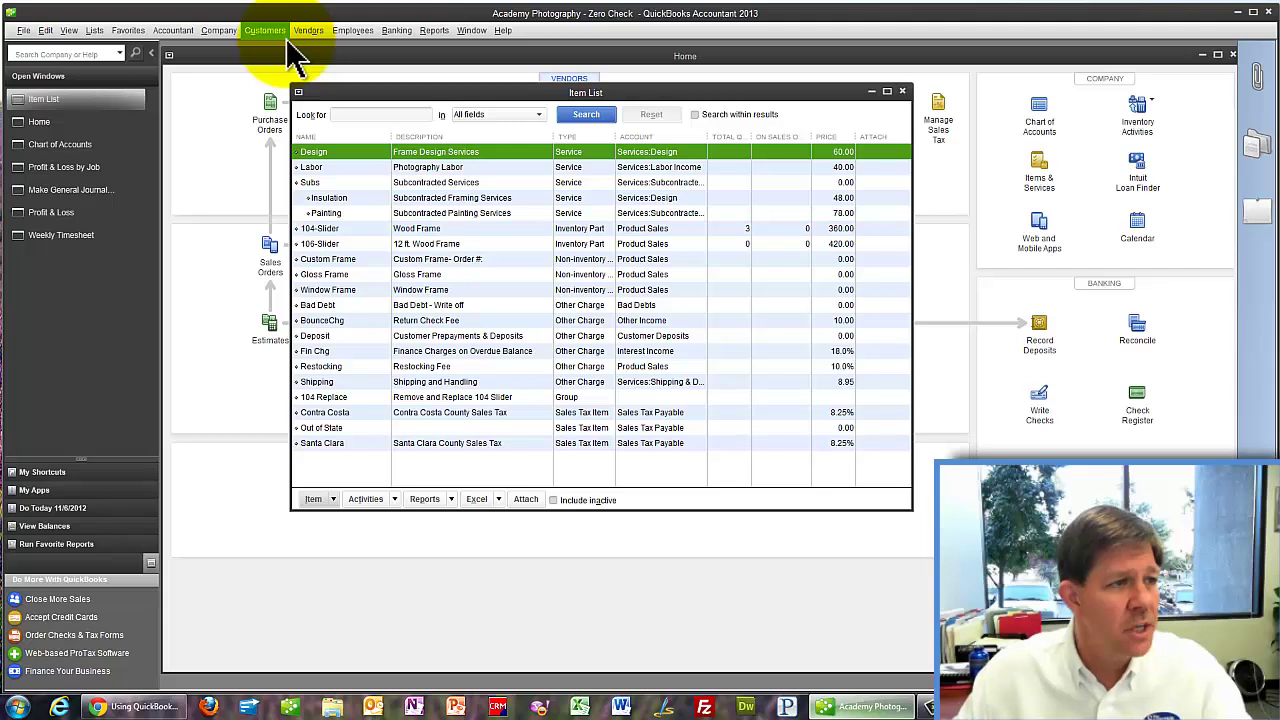
# Step: Review general journal entry 2011-1 for January payroll, then bring the Profit & Loss report forward
pyautogui.click(225, 31)
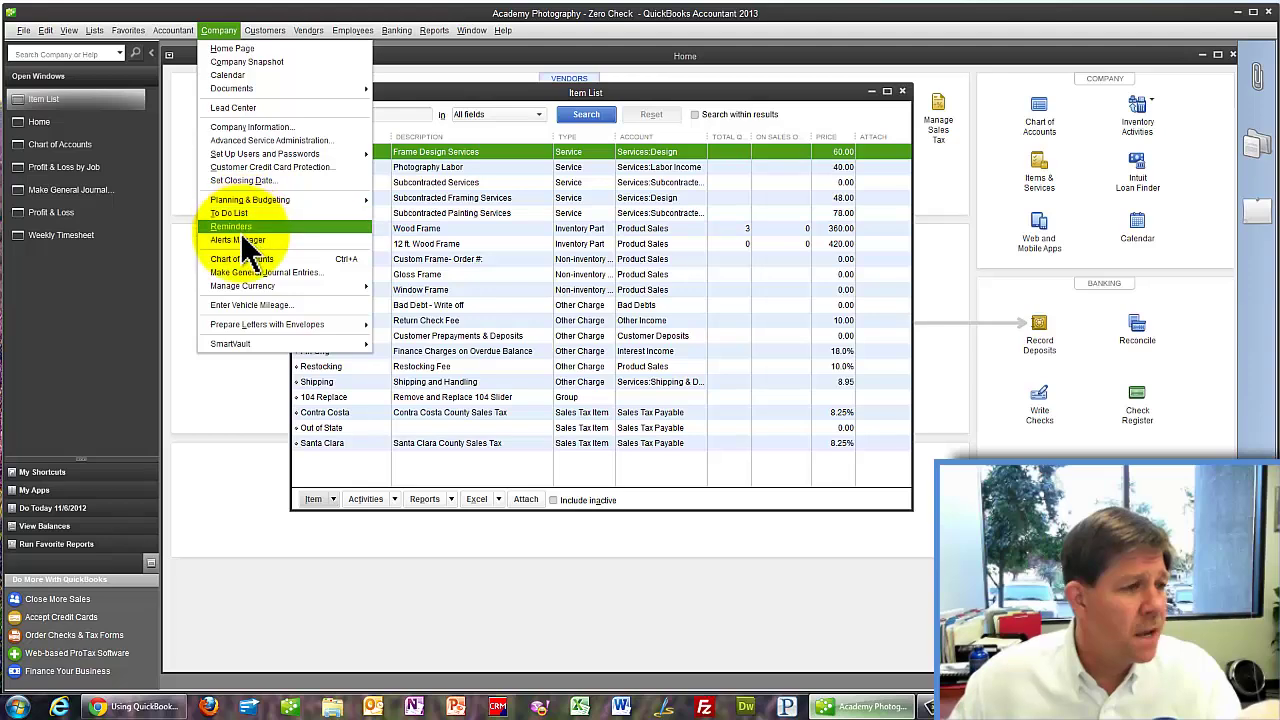
pyautogui.click(240, 272)
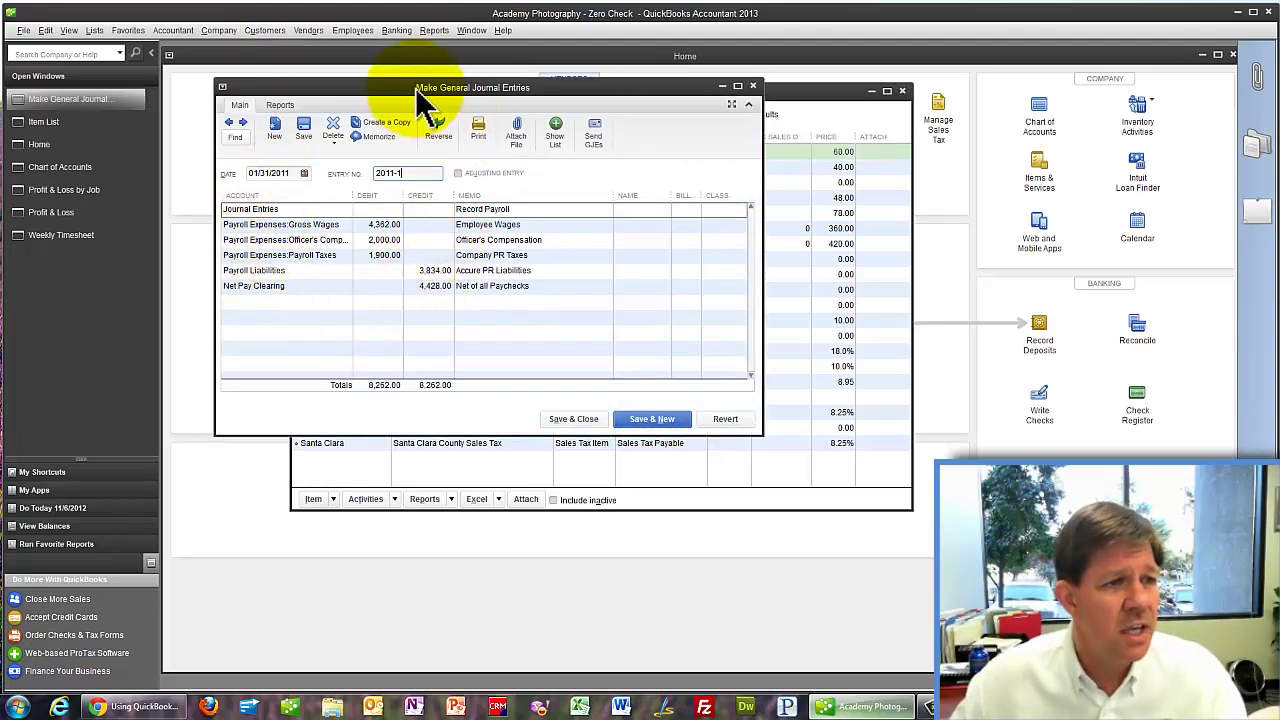
pyautogui.moveTo(415, 87); pyautogui.dragTo(469, 73)
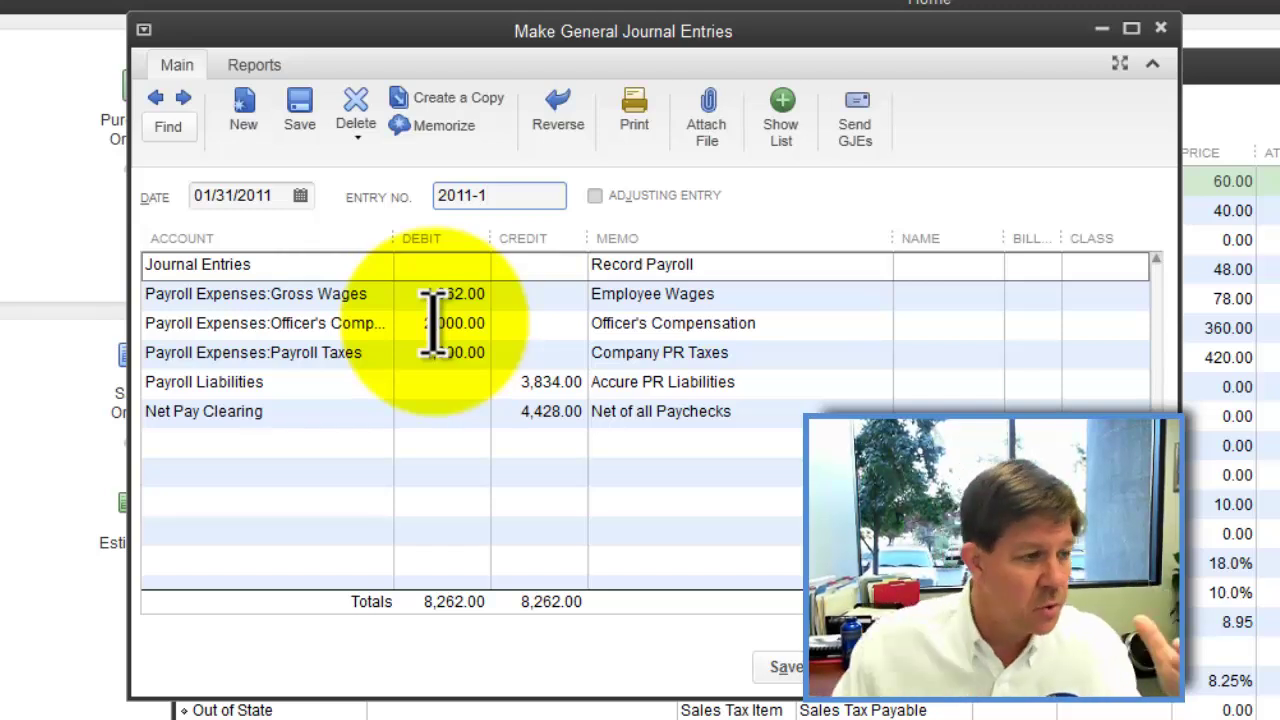
pyautogui.click(218, 293)
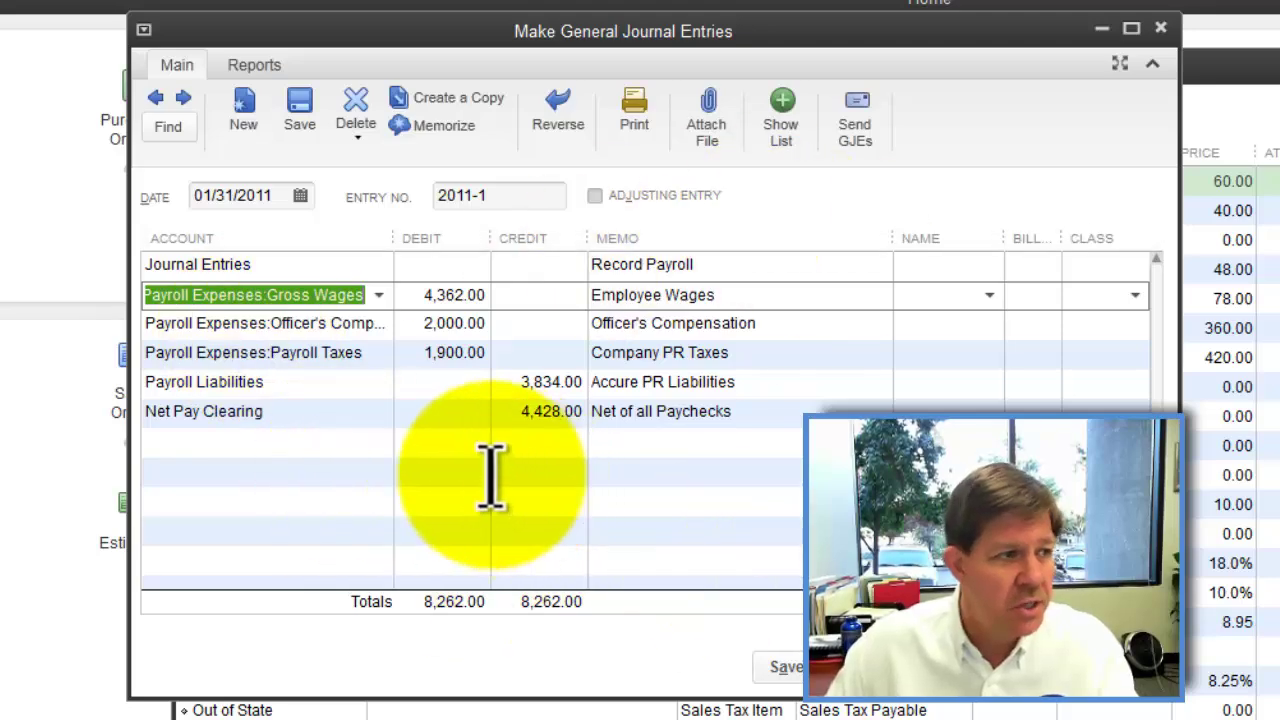
pyautogui.hotkey('ctrl', 'Tab')
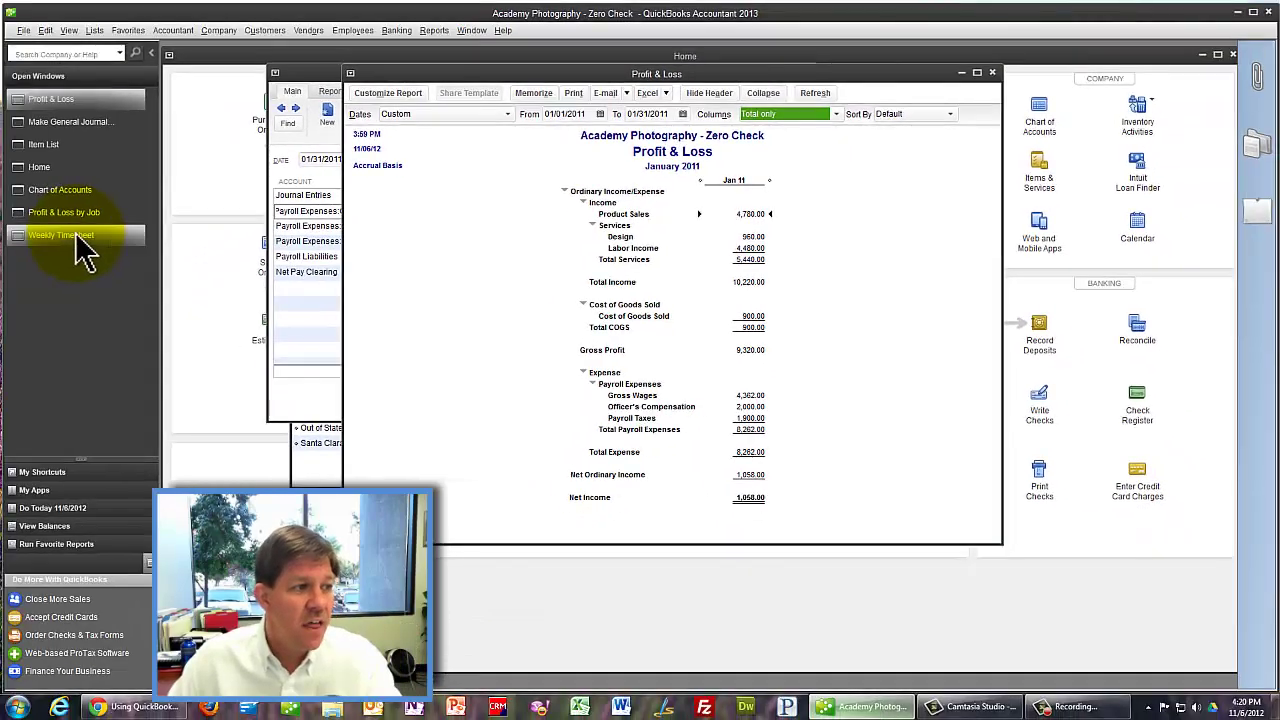
# Step: Switch to the Jan 3–9, 2011 weekly timesheet and select the employee
pyautogui.click(76, 238)
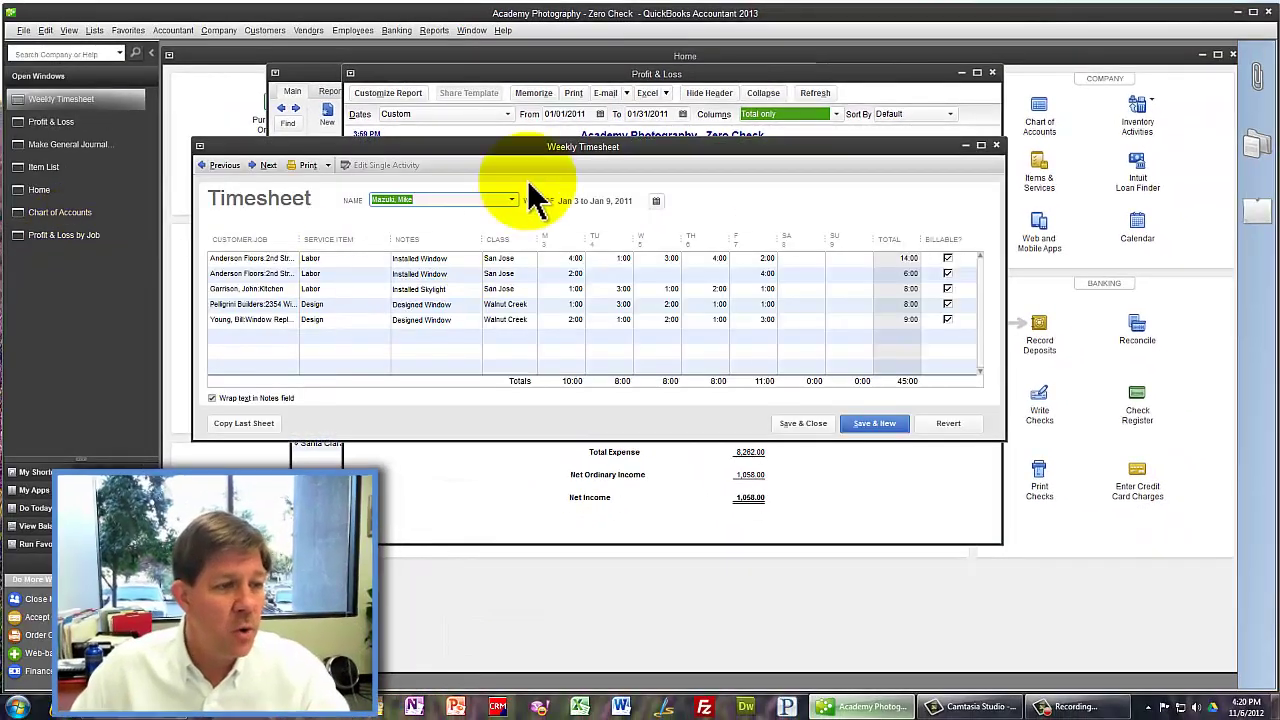
pyautogui.moveTo(500, 118); pyautogui.dragTo(498, 63)
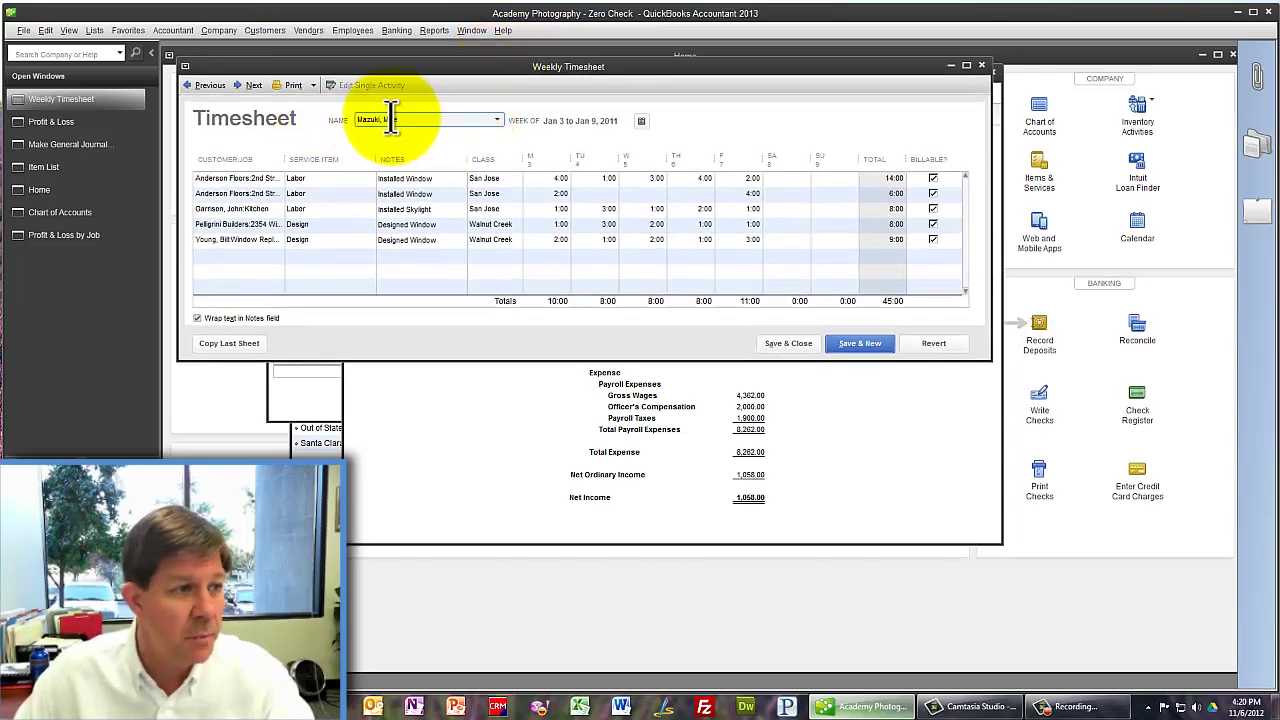
pyautogui.click(498, 121)
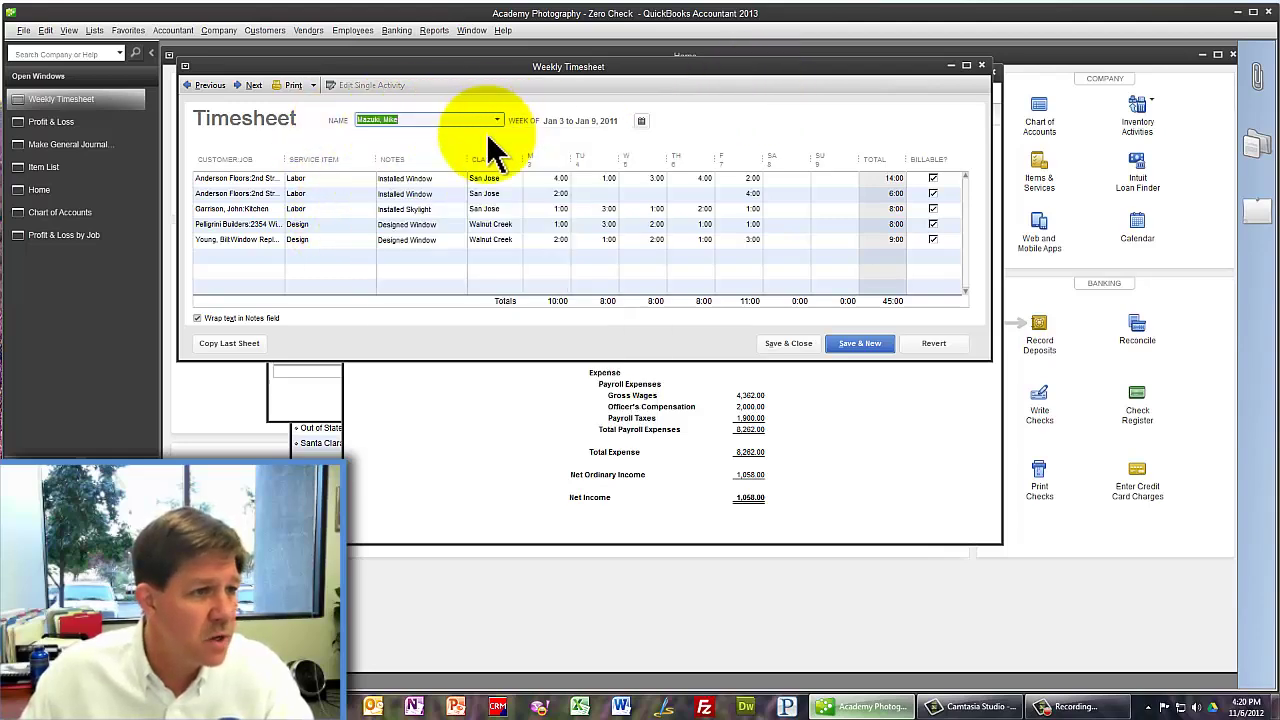
pyautogui.press('Escape')
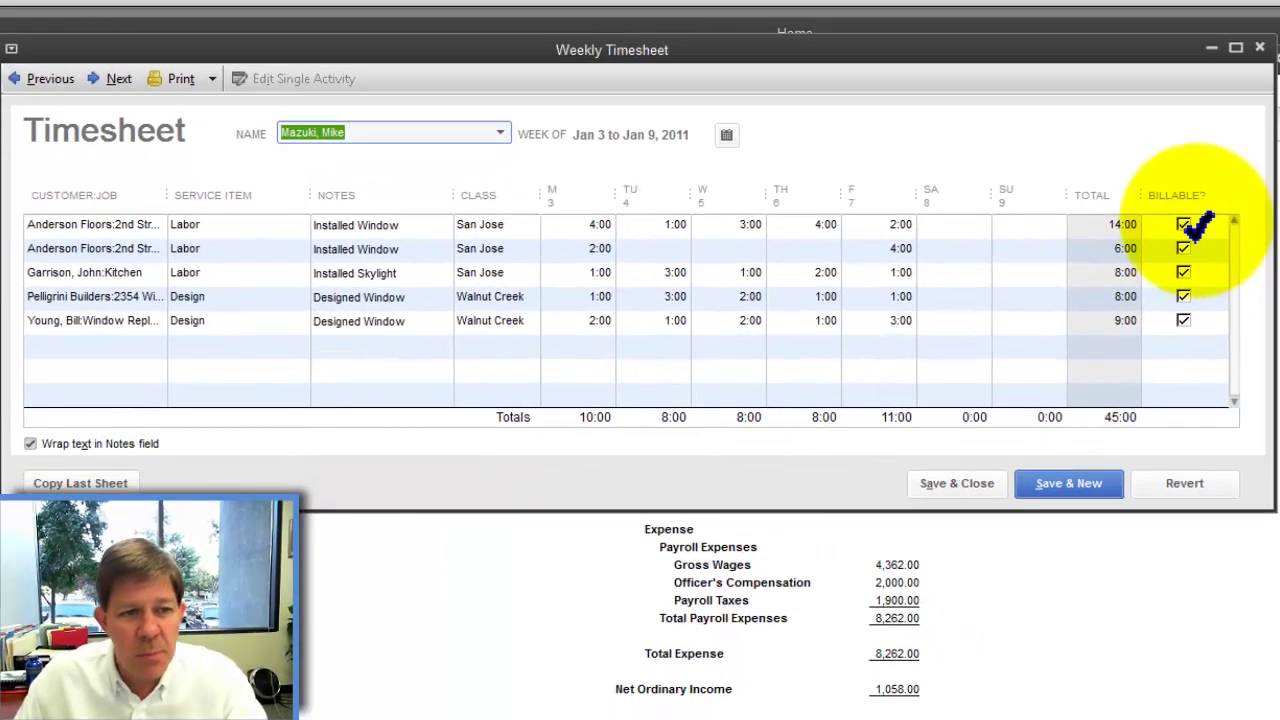
# Step: Mark all five timesheet rows non-billable and save with Save & New
pyautogui.click(1267, 271)
pyautogui.click(1267, 297)
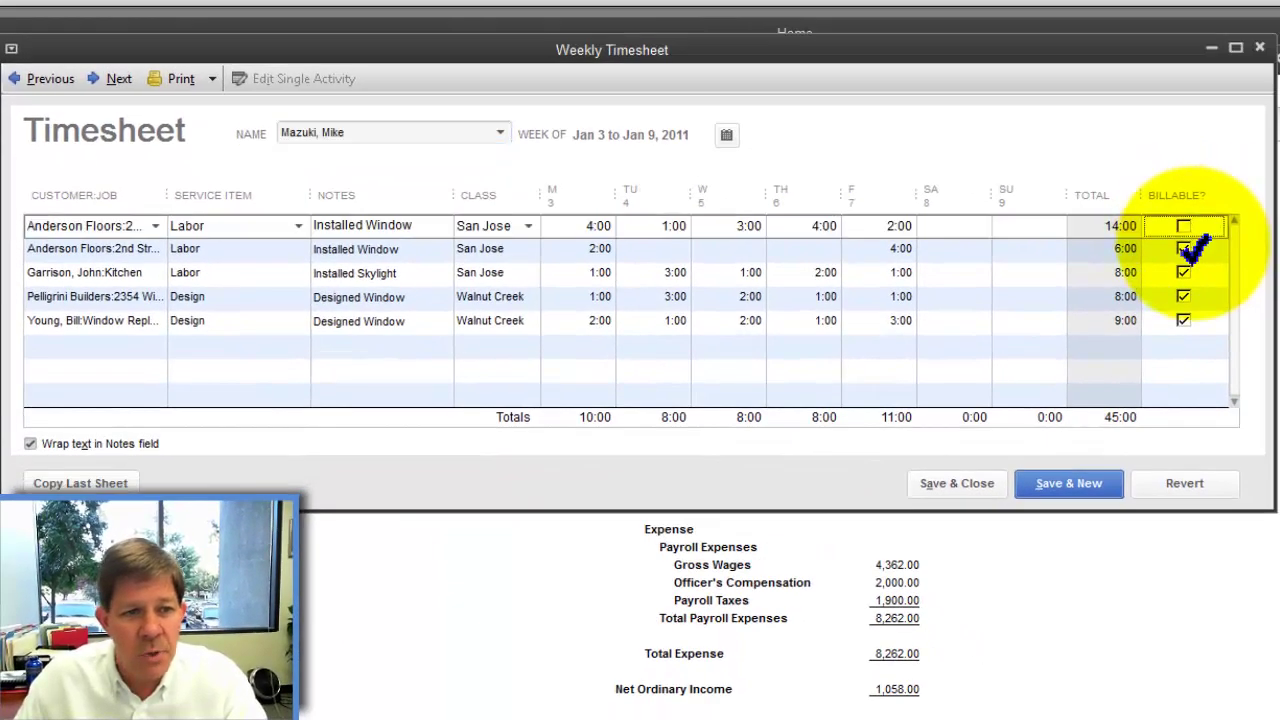
pyautogui.click(1185, 273)
pyautogui.click(1184, 296)
pyautogui.click(1184, 320)
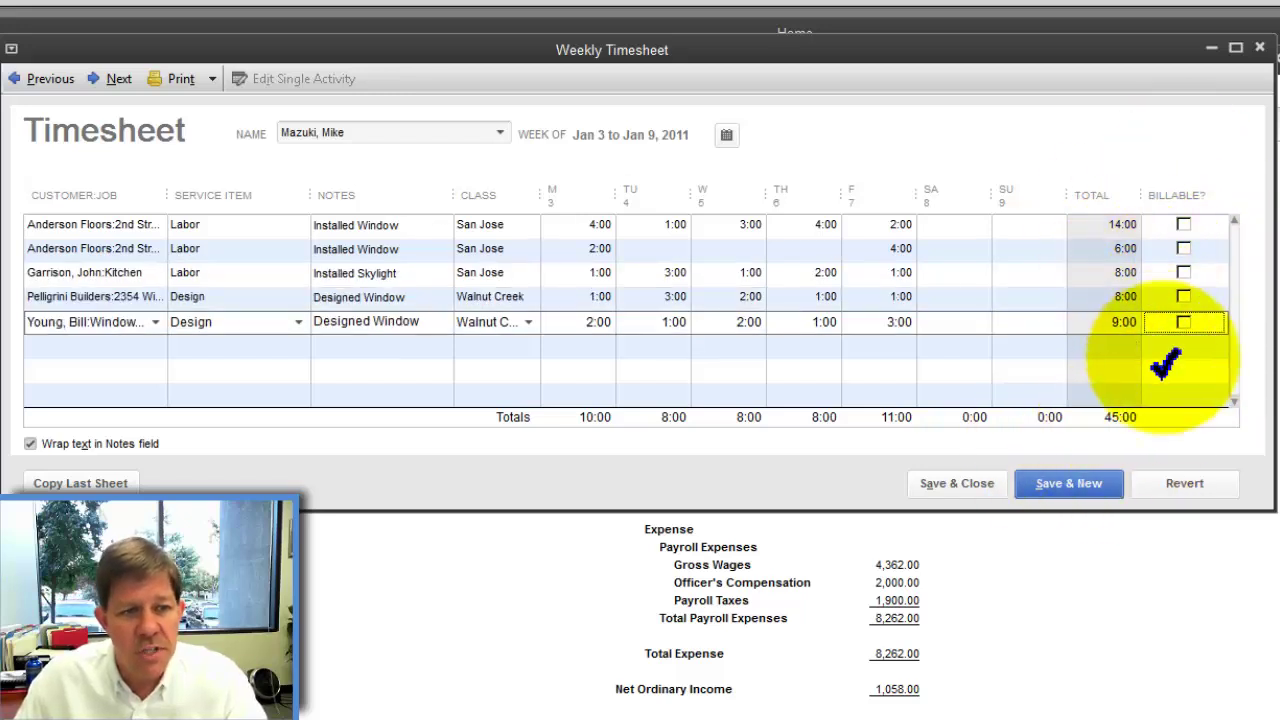
pyautogui.click(1060, 485)
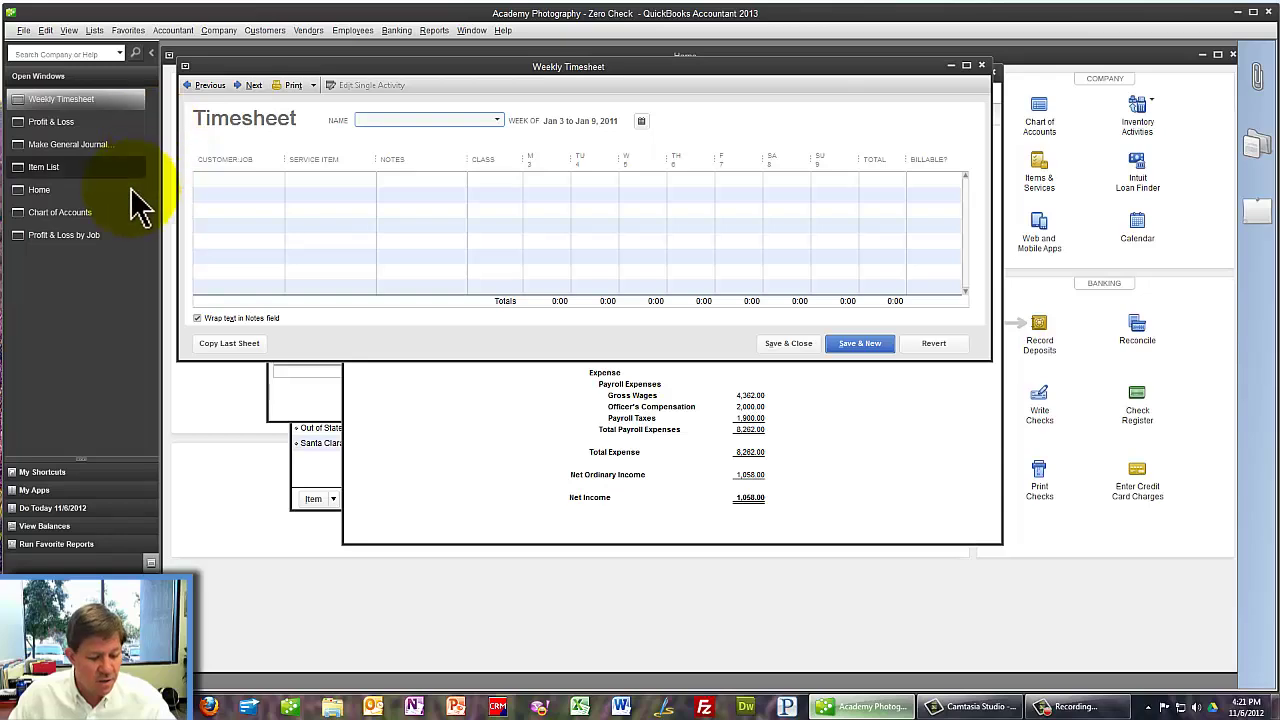
# Step: Start a Payroll Service Clearing check dated 01/31/2011 with the employee as payee
pyautogui.click(60, 238)
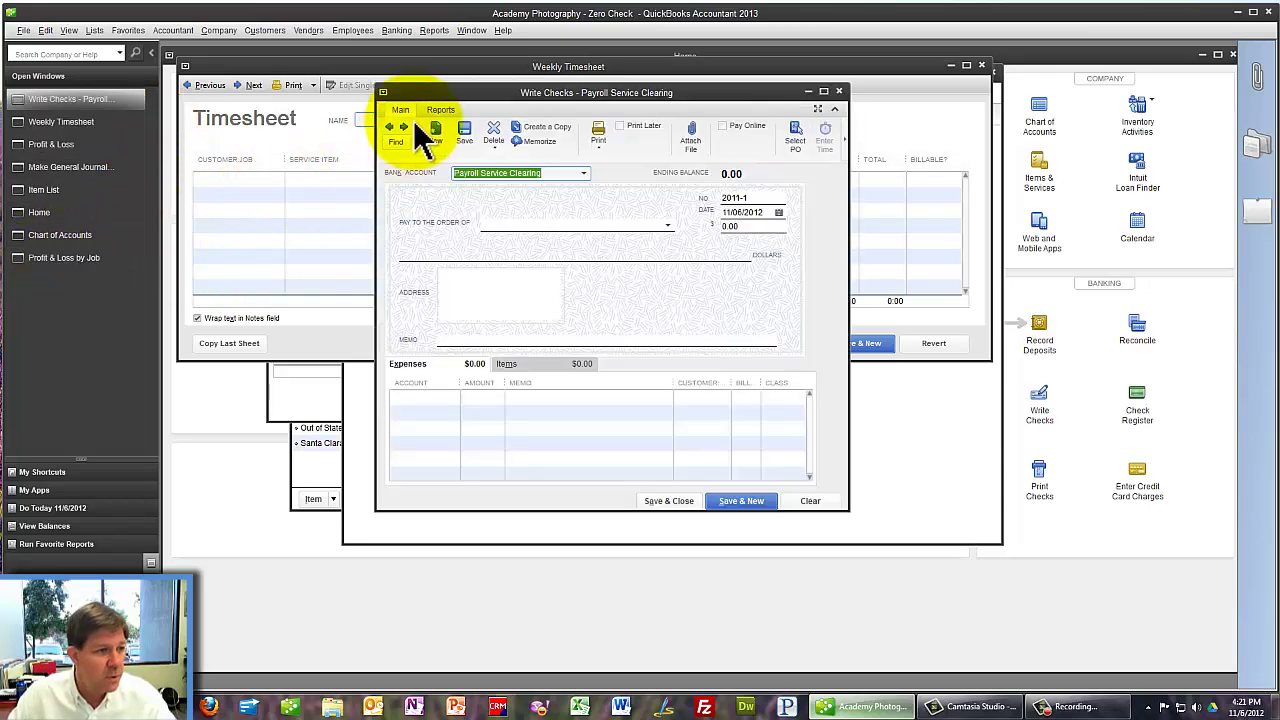
pyautogui.moveTo(420, 96); pyautogui.dragTo(259, 70)
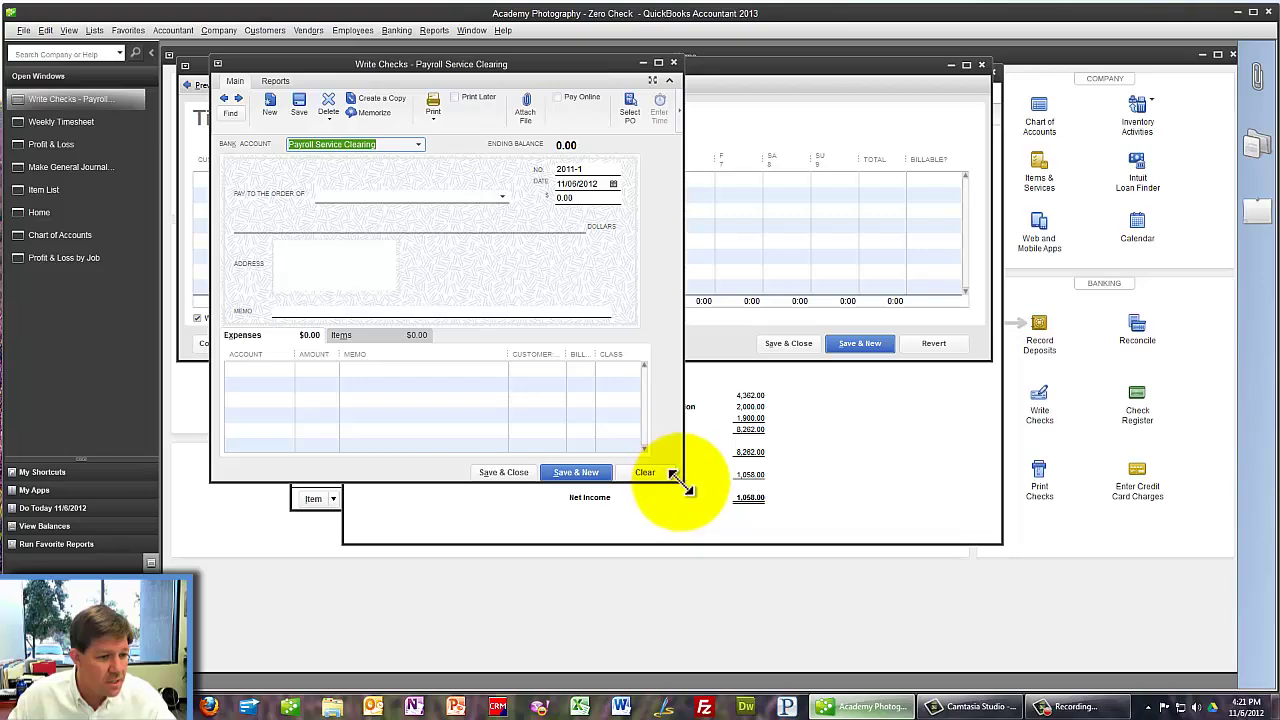
pyautogui.moveTo(682, 481); pyautogui.dragTo(1132, 594)
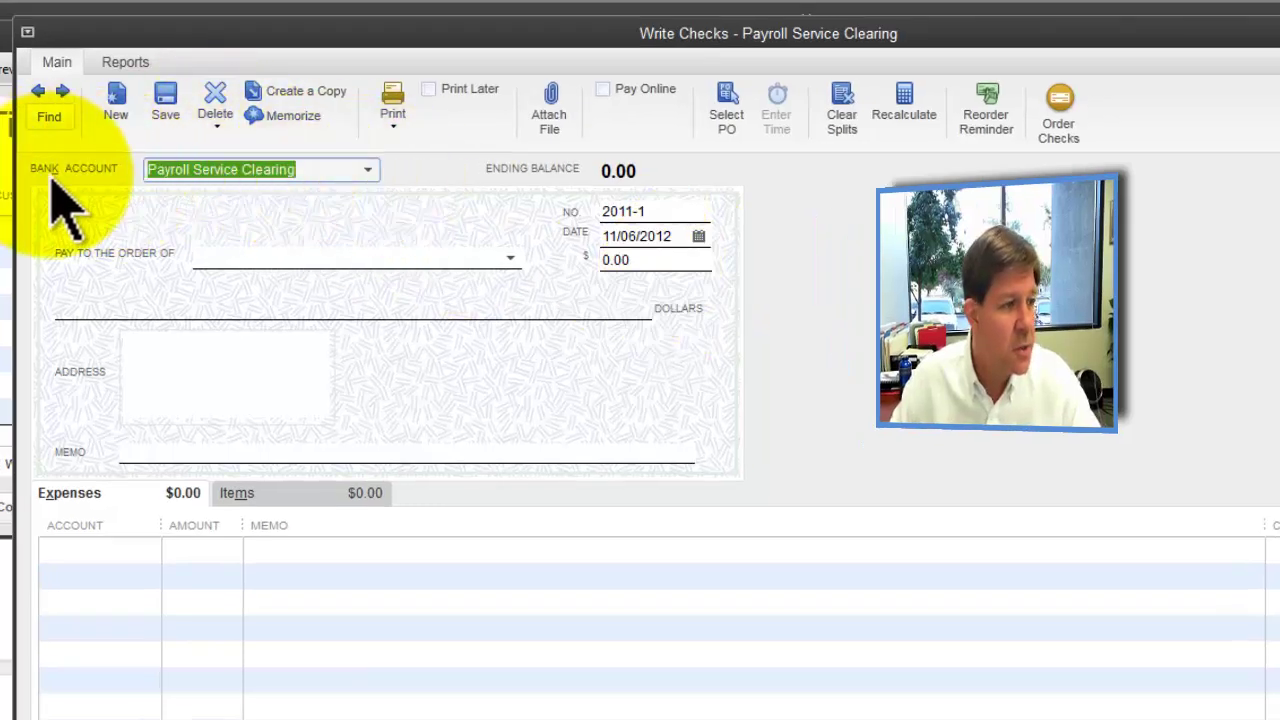
pyautogui.click(368, 170)
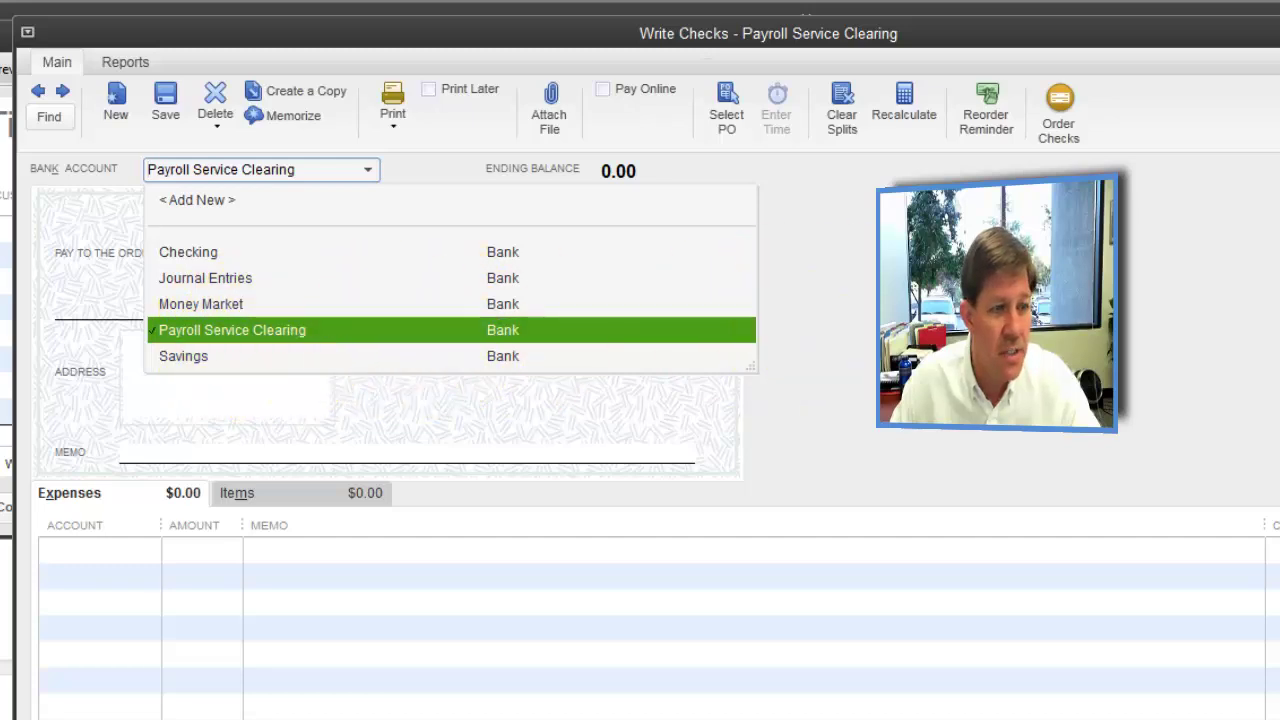
pyautogui.click(690, 332)
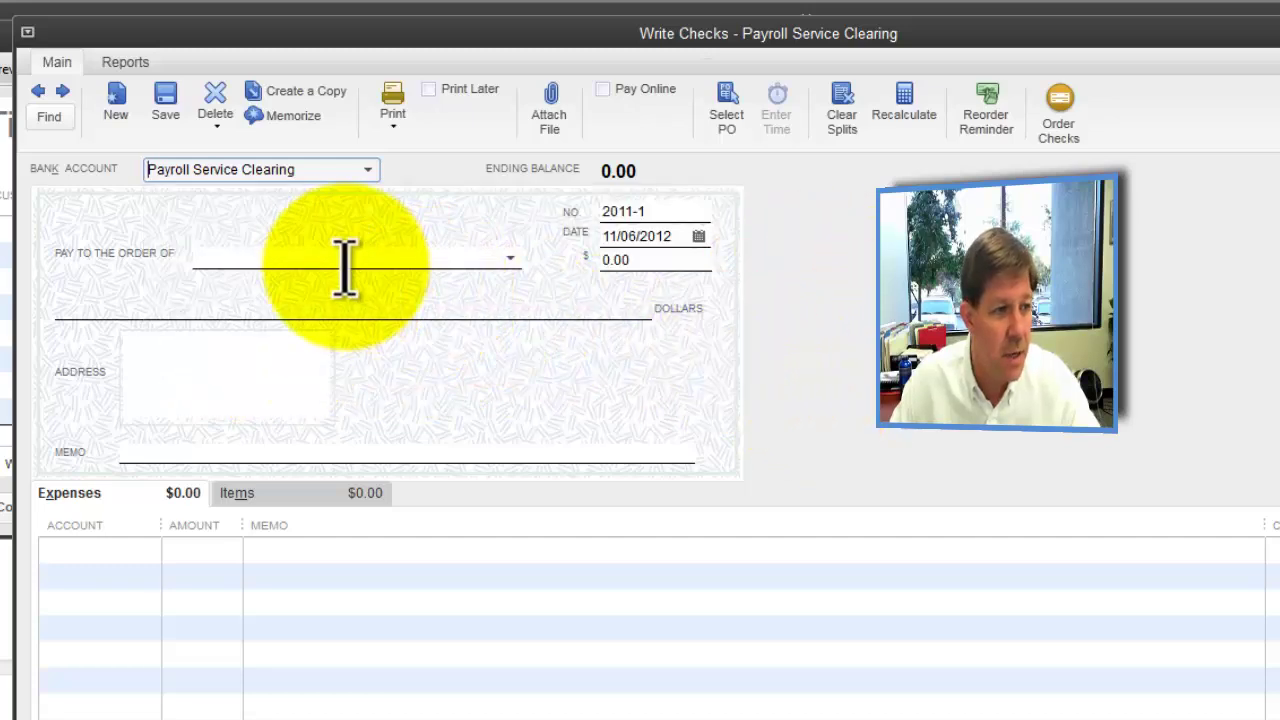
pyautogui.click(660, 237)
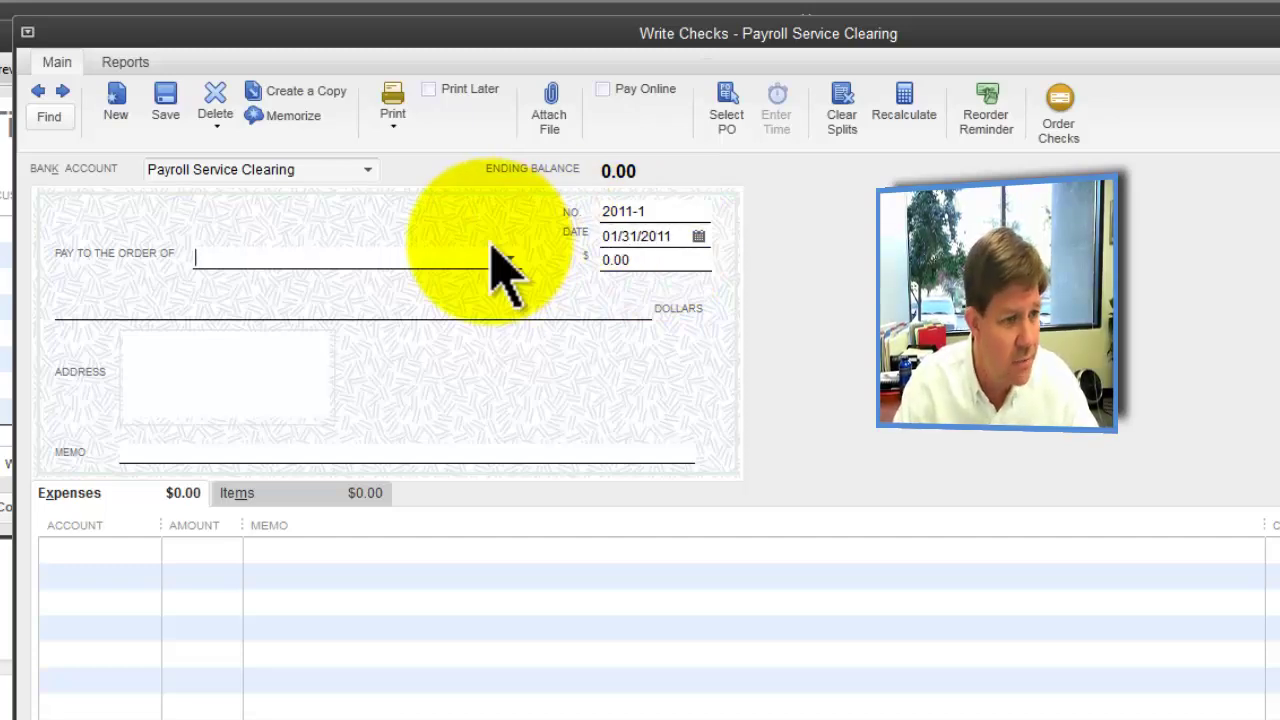
pyautogui.write('M')
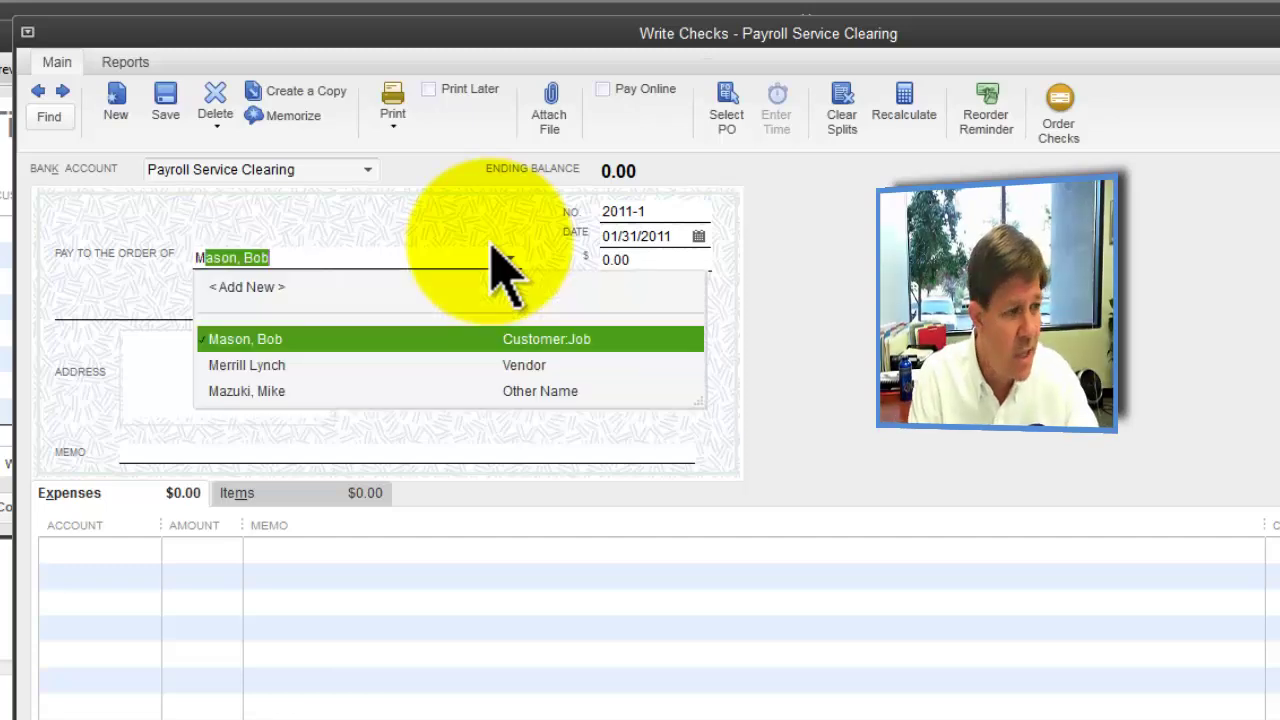
pyautogui.write('azuki, Mike')
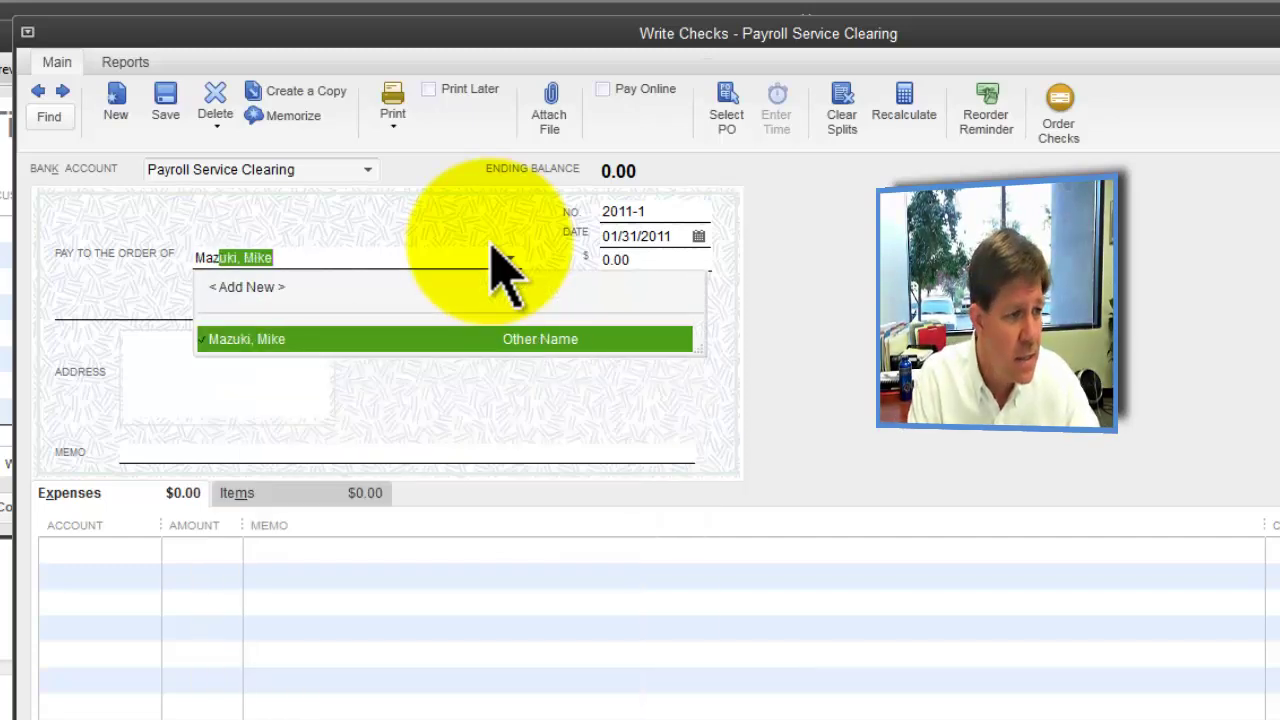
pyautogui.press('Tab')
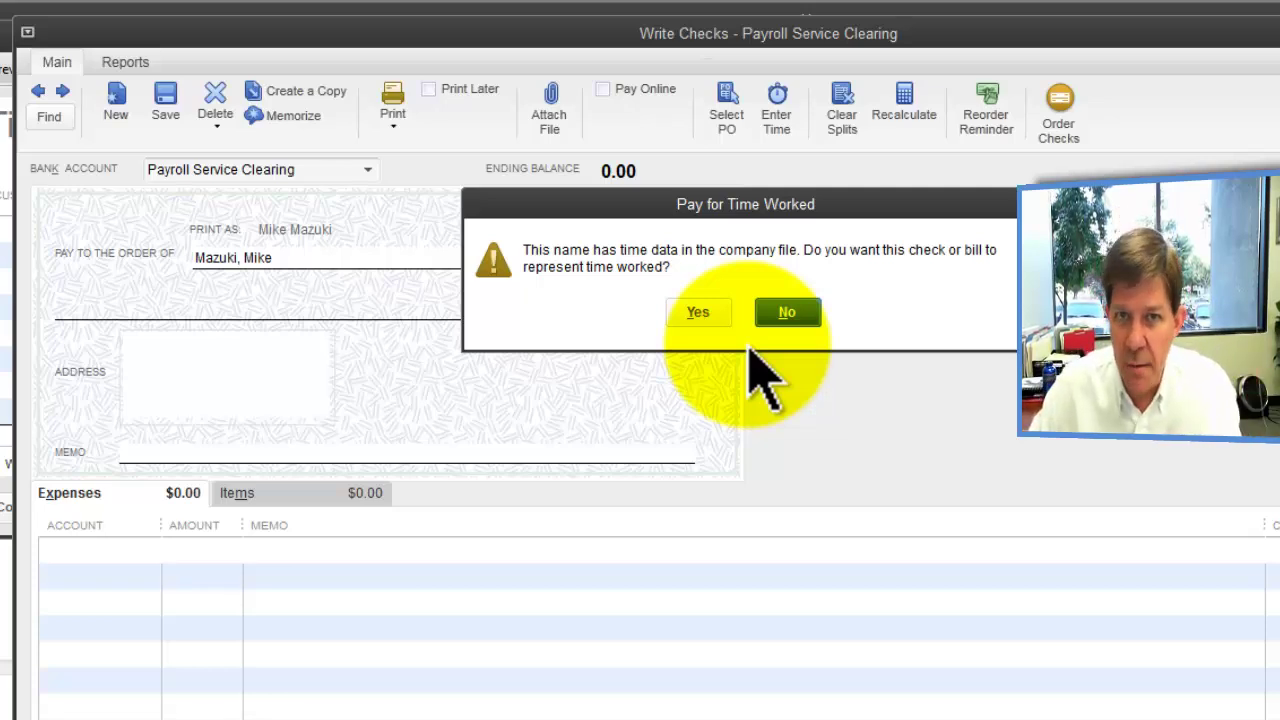
# Step: Pay for time worked from 01/01/2011 to 01/31/2011, filling 810.00 of Labor and Design lines
pyautogui.click(704, 316)
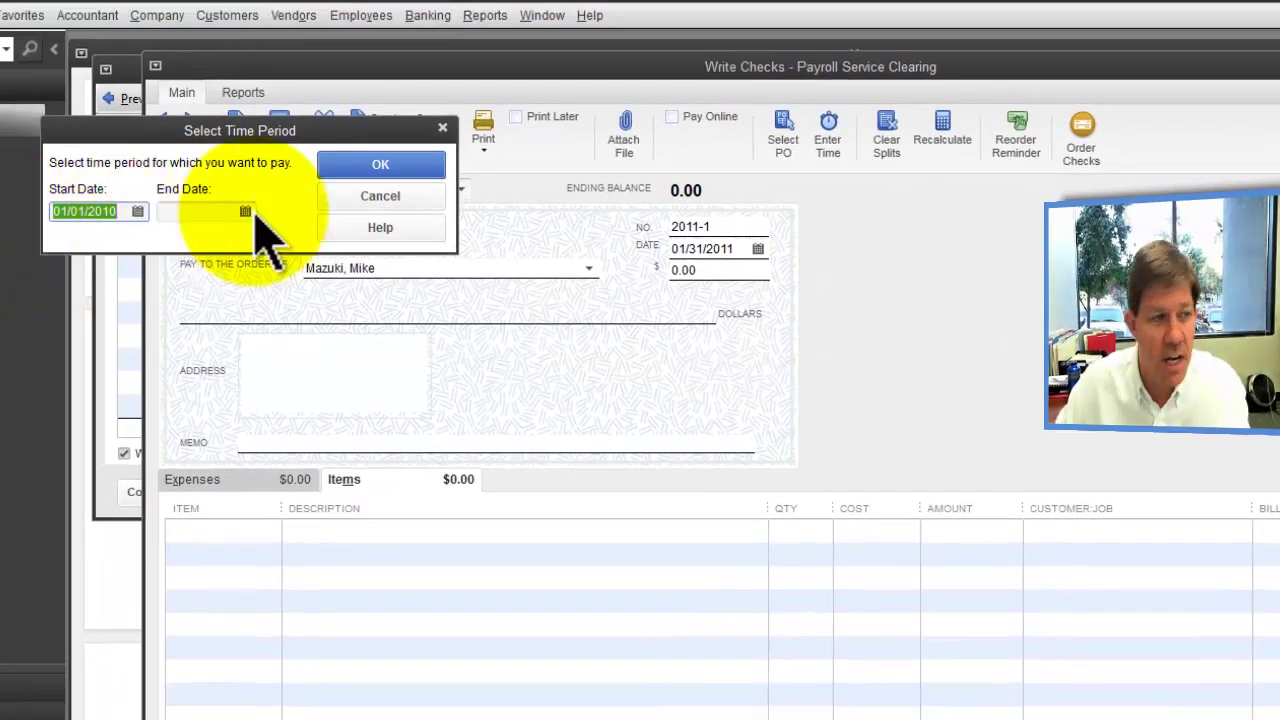
pyautogui.click(214, 211)
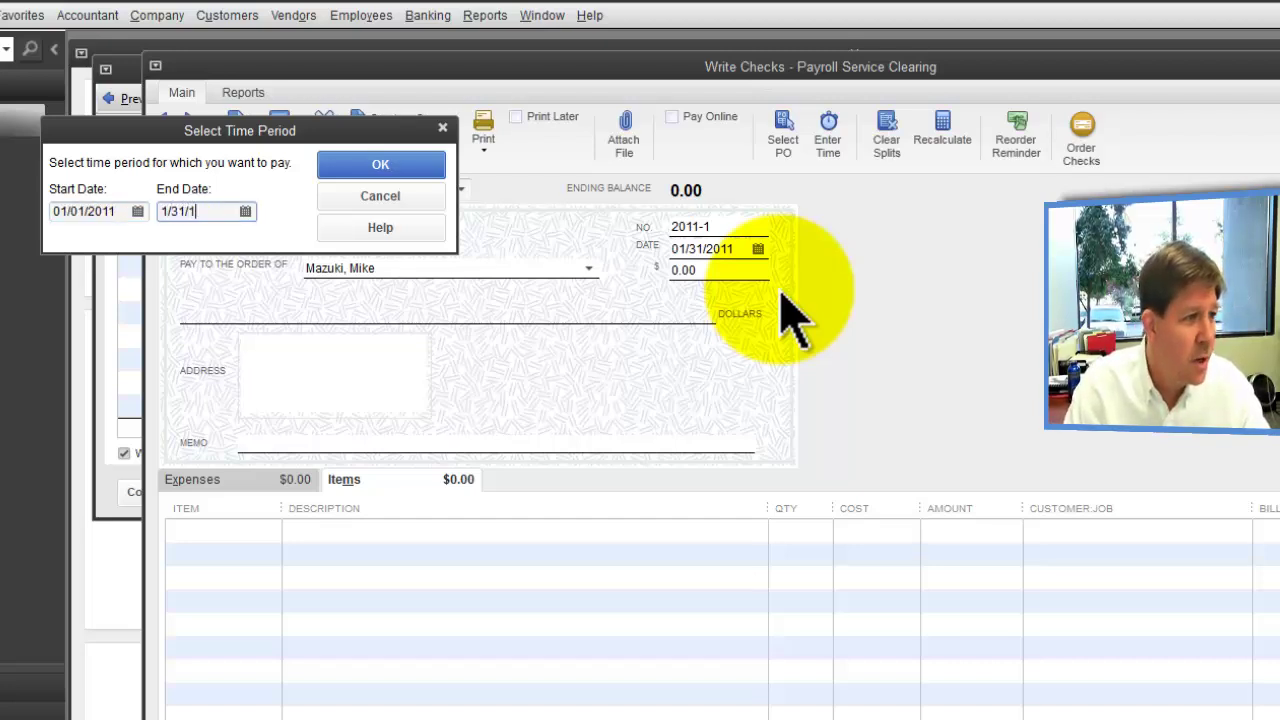
pyautogui.press('Tab')
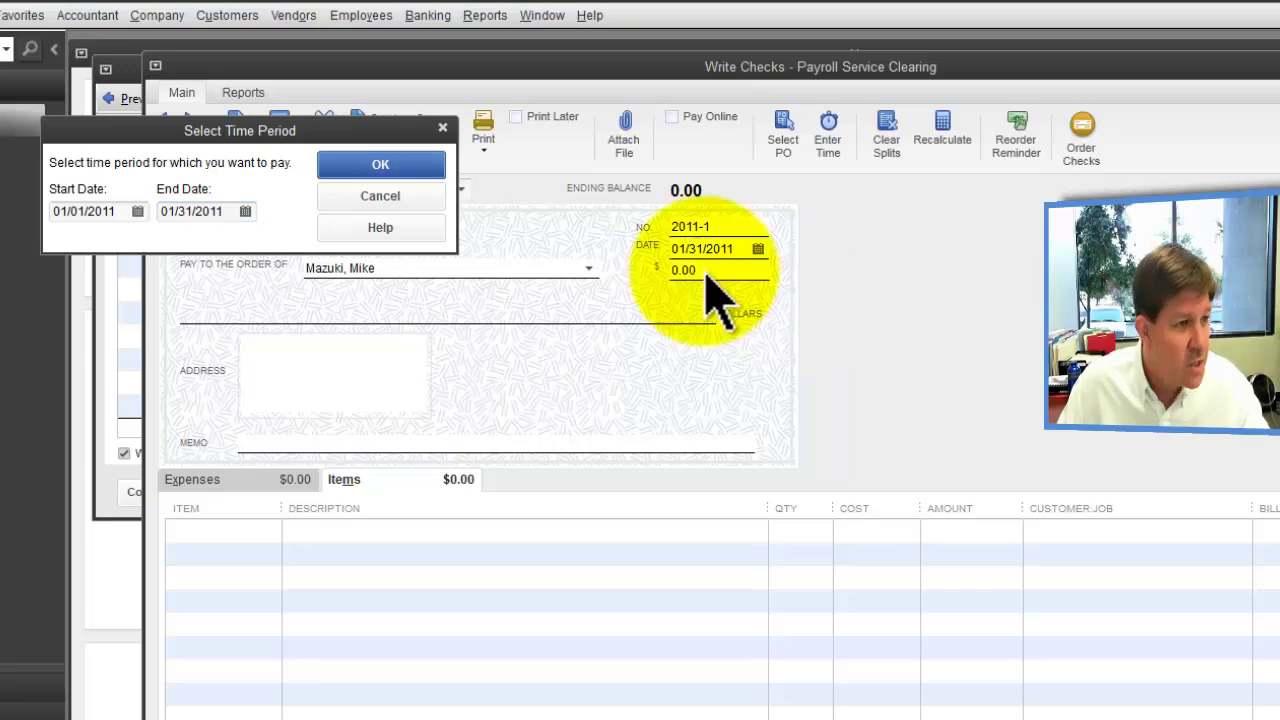
pyautogui.click(381, 166)
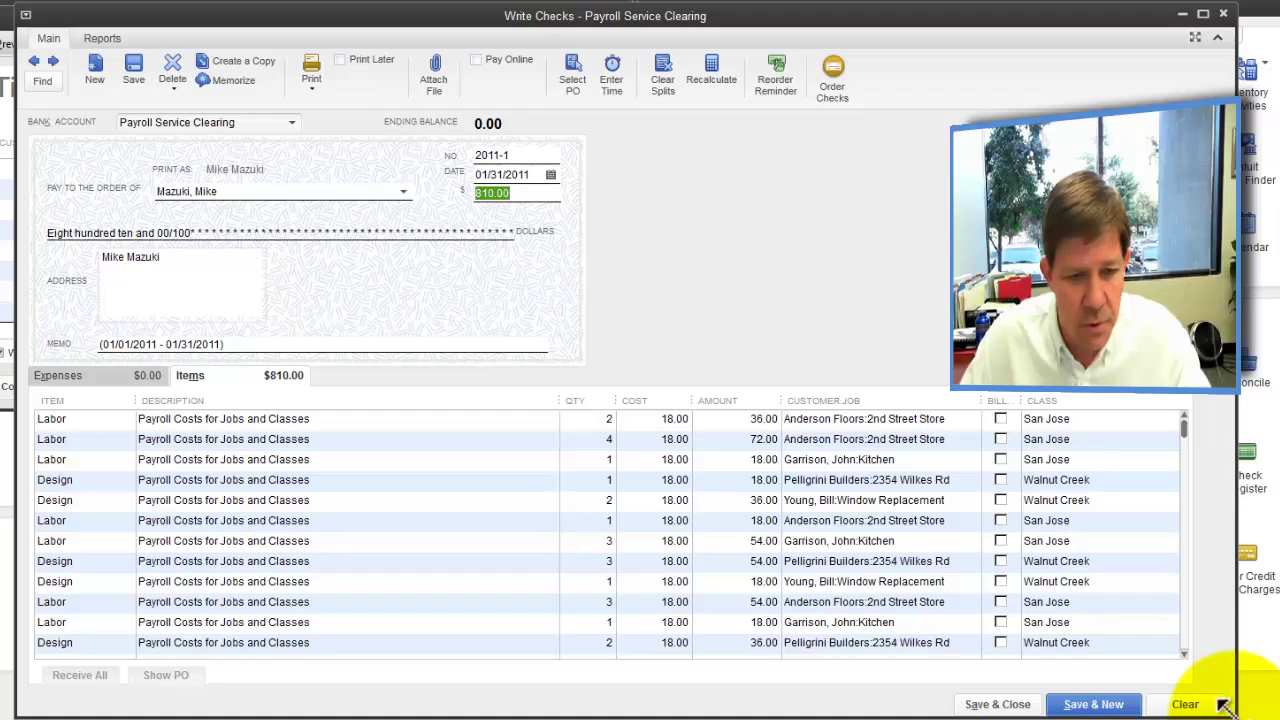
pyautogui.moveTo(1238, 716); pyautogui.dragTo(1269, 719)
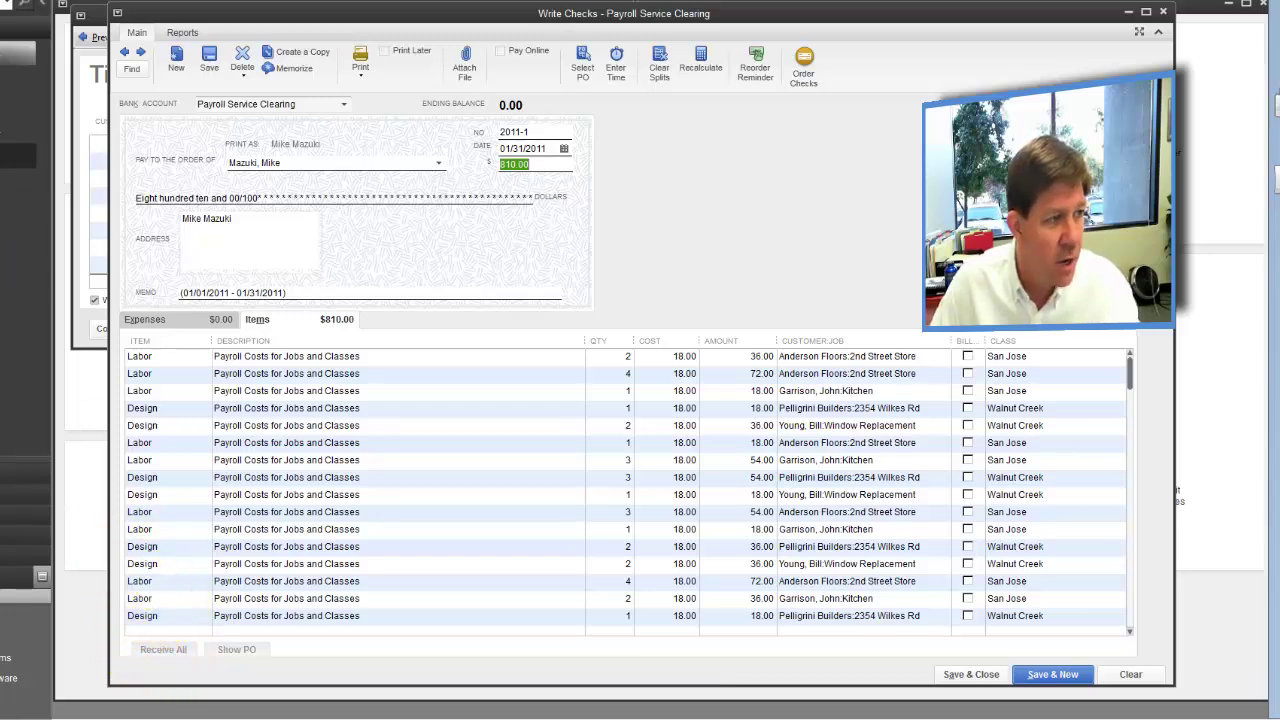
pyautogui.doubleClick(225, 130)
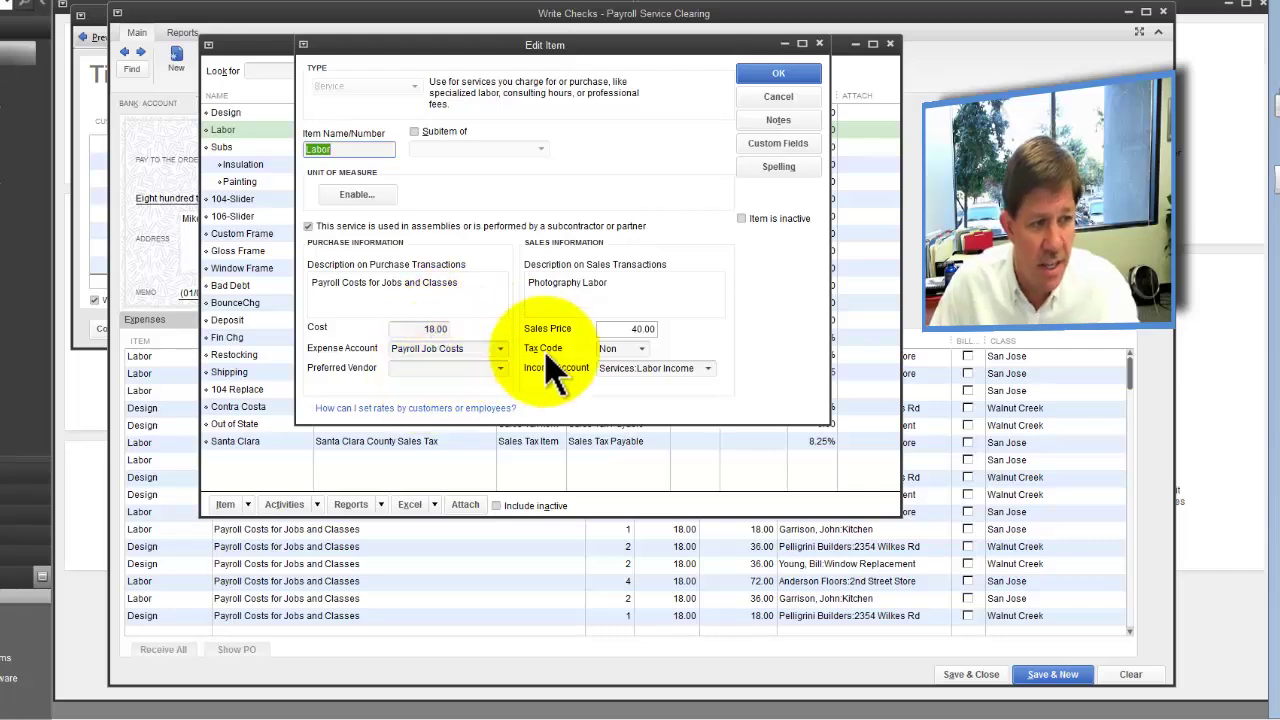
pyautogui.click(780, 98)
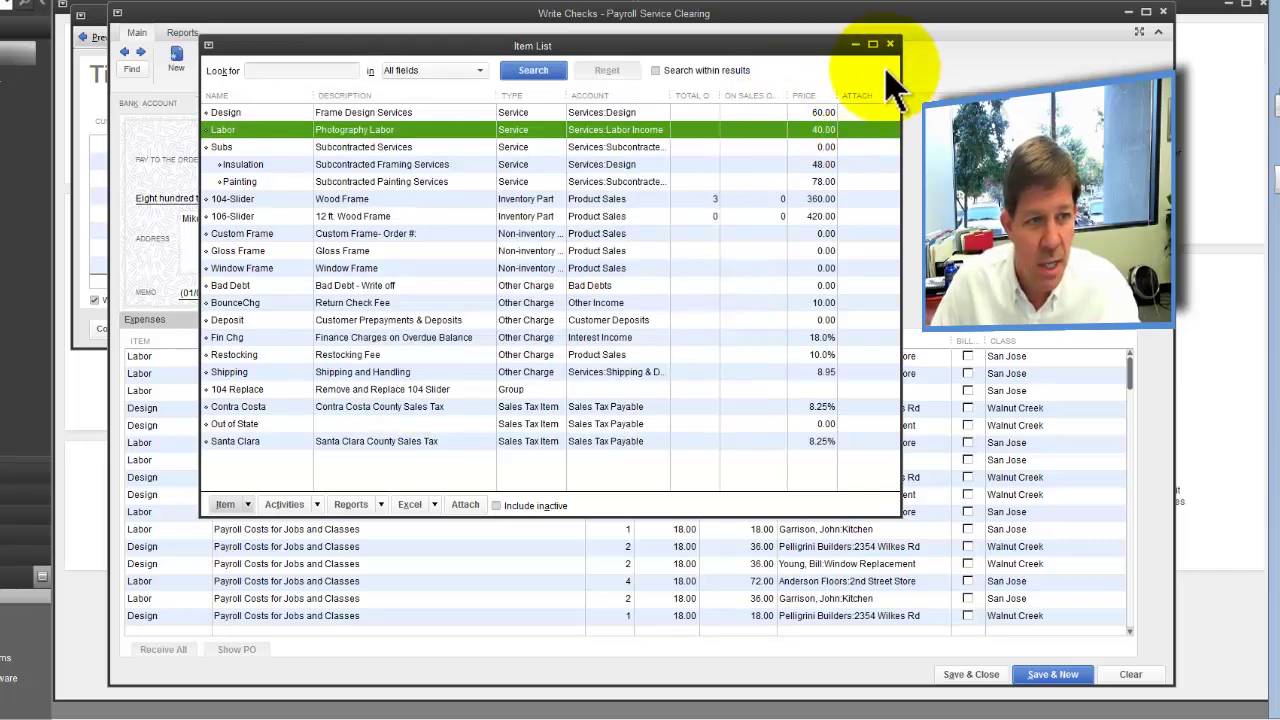
pyautogui.click(890, 44)
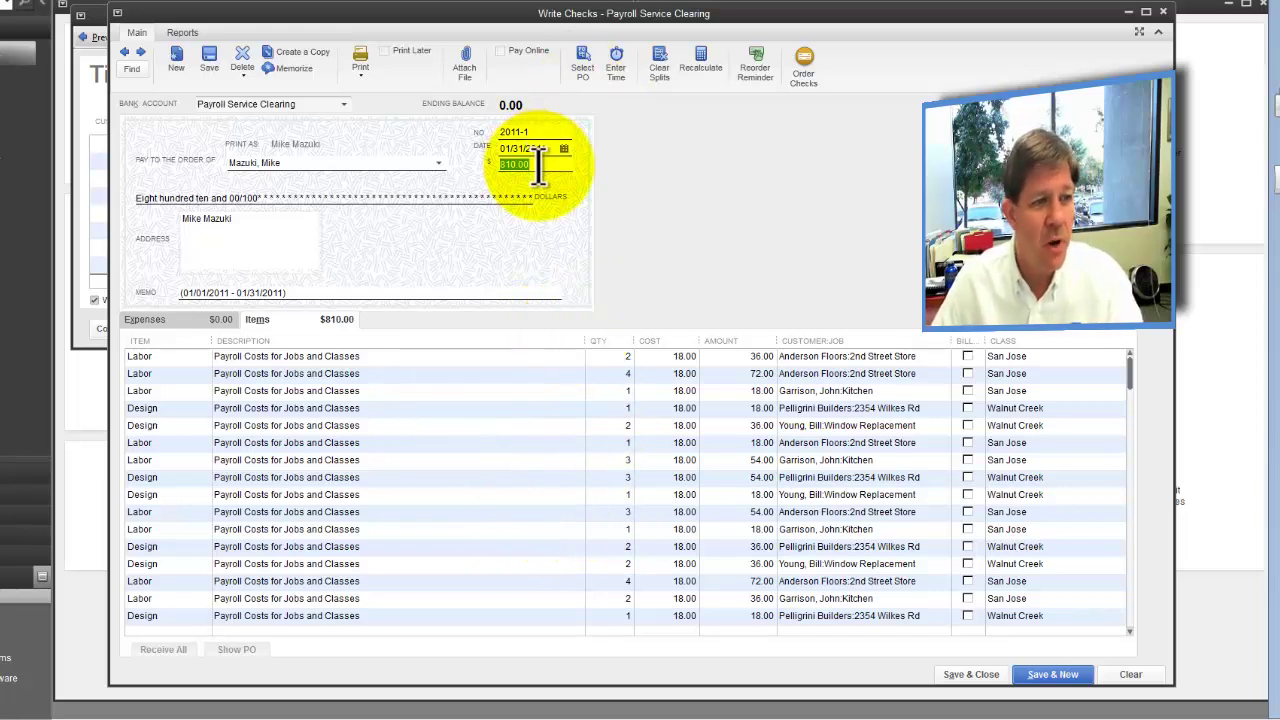
# Step: Add a -810 Payroll Job Costs expense line, fixing a -81 typo, so the check totals 0.00
pyautogui.click(150, 321)
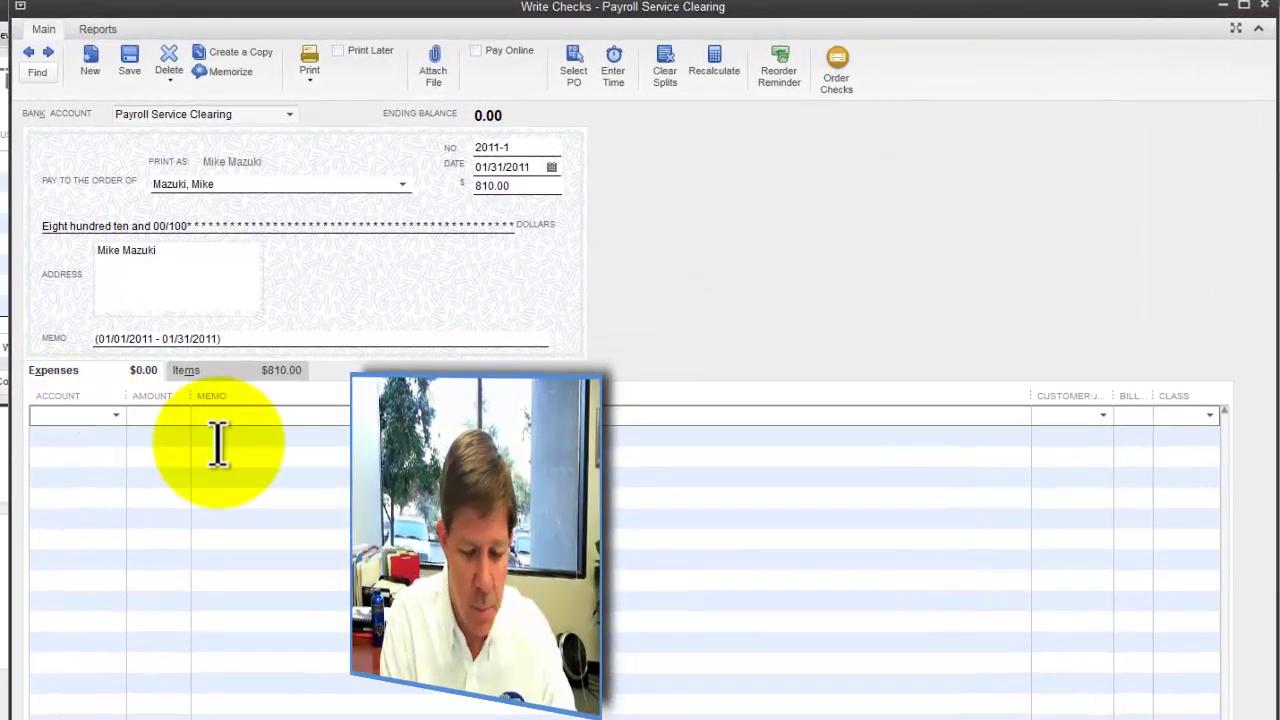
pyautogui.write('p')
pyautogui.write('ayroll ')
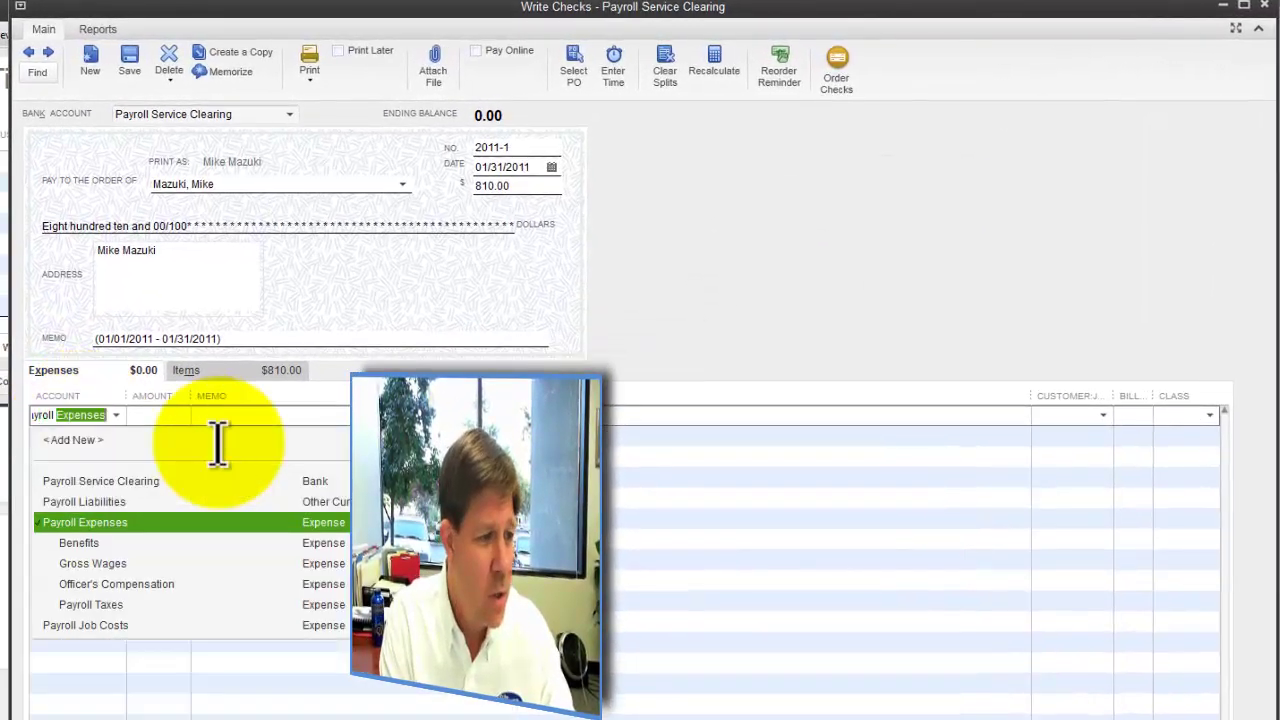
pyautogui.write('j')
pyautogui.press('Tab')
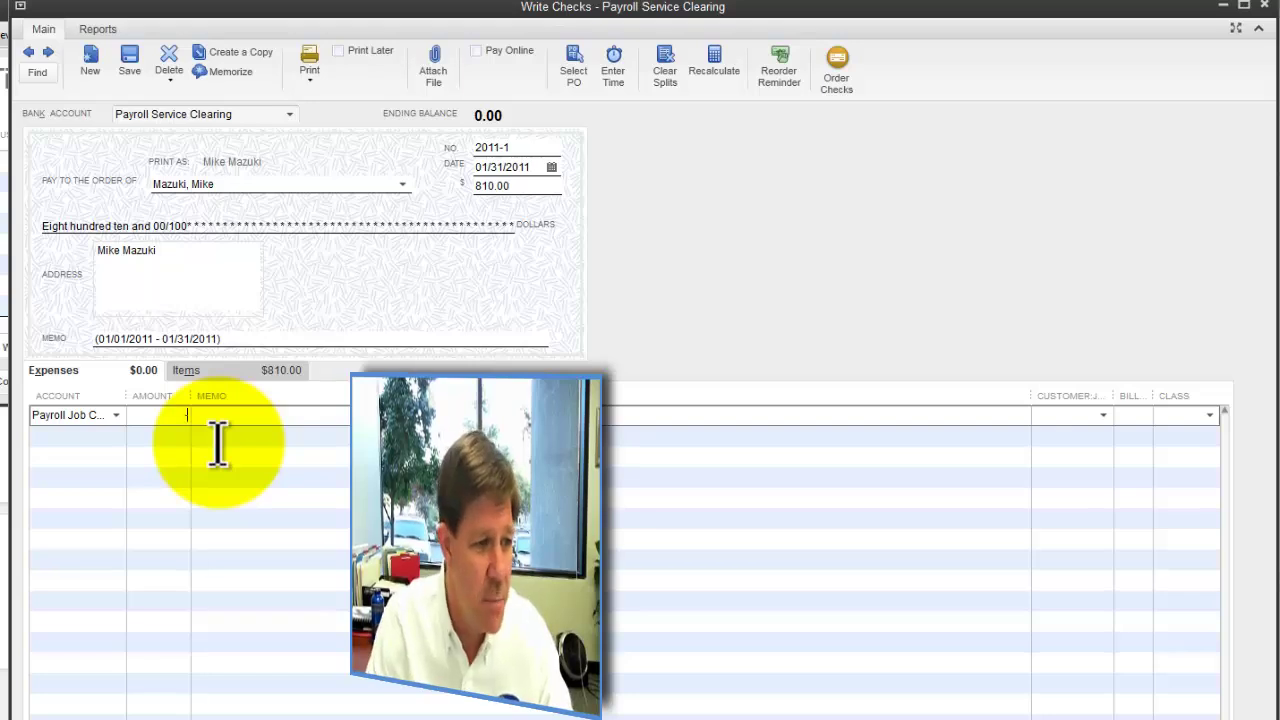
pyautogui.write('-81')
pyautogui.press('Tab')
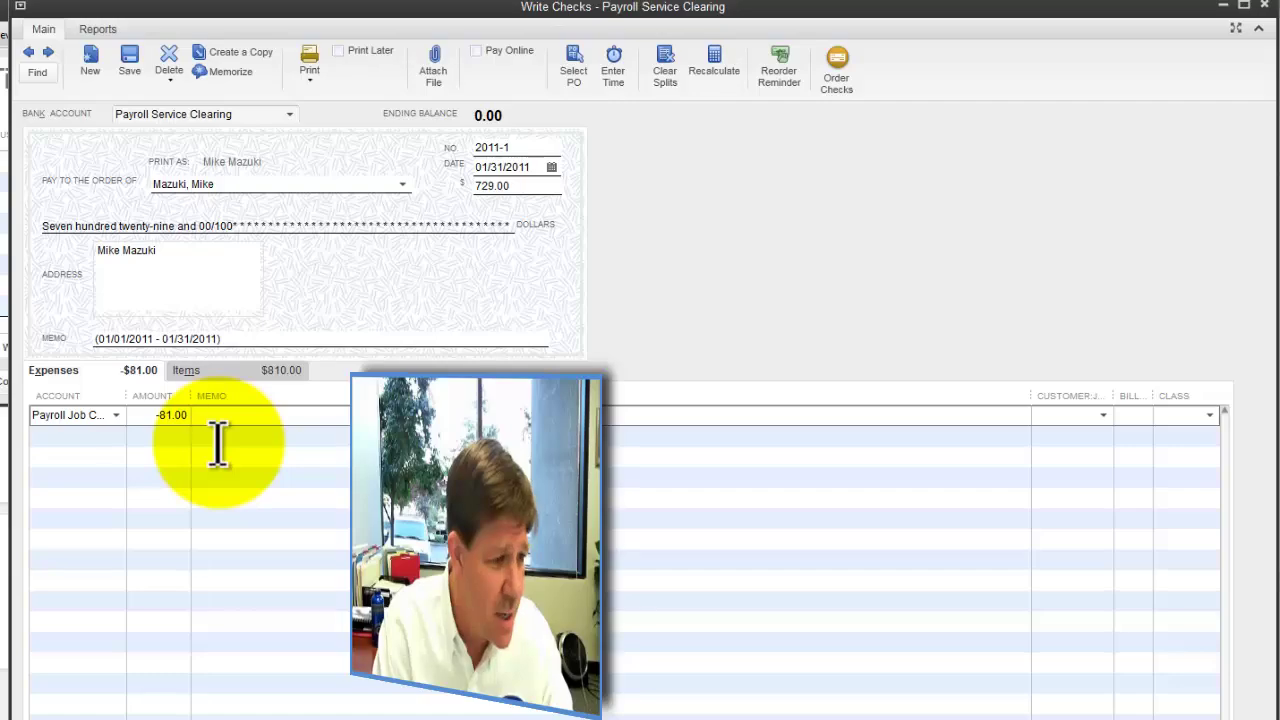
pyautogui.hotkey('shift', 'Tab')
pyautogui.press('BackSpace')
pyautogui.write('-81')
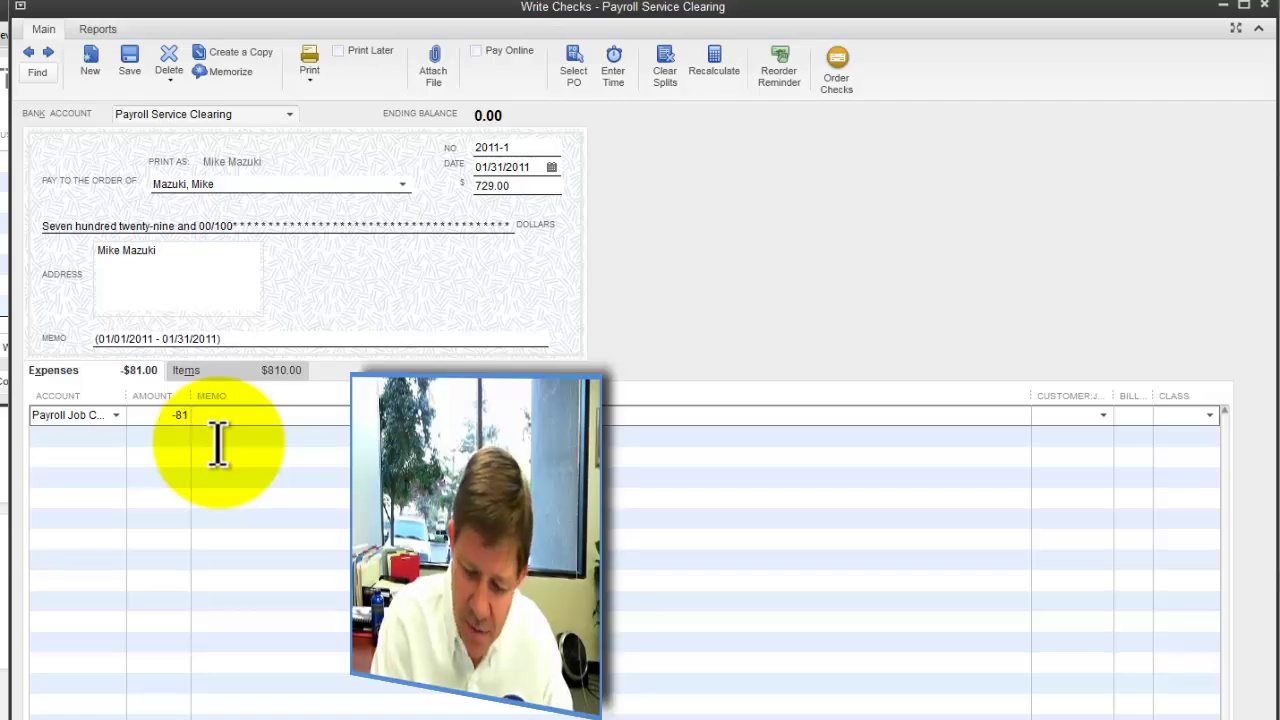
pyautogui.write('0')
pyautogui.press('Tab')
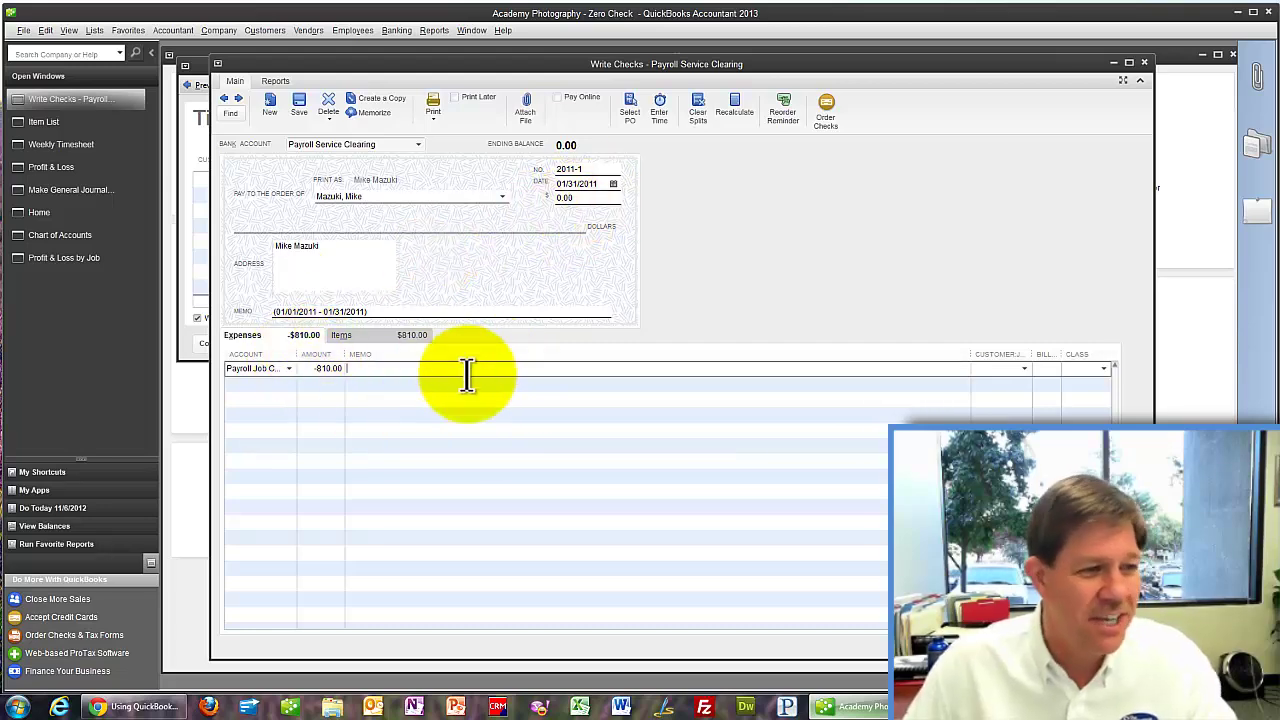
pyautogui.click(389, 335)
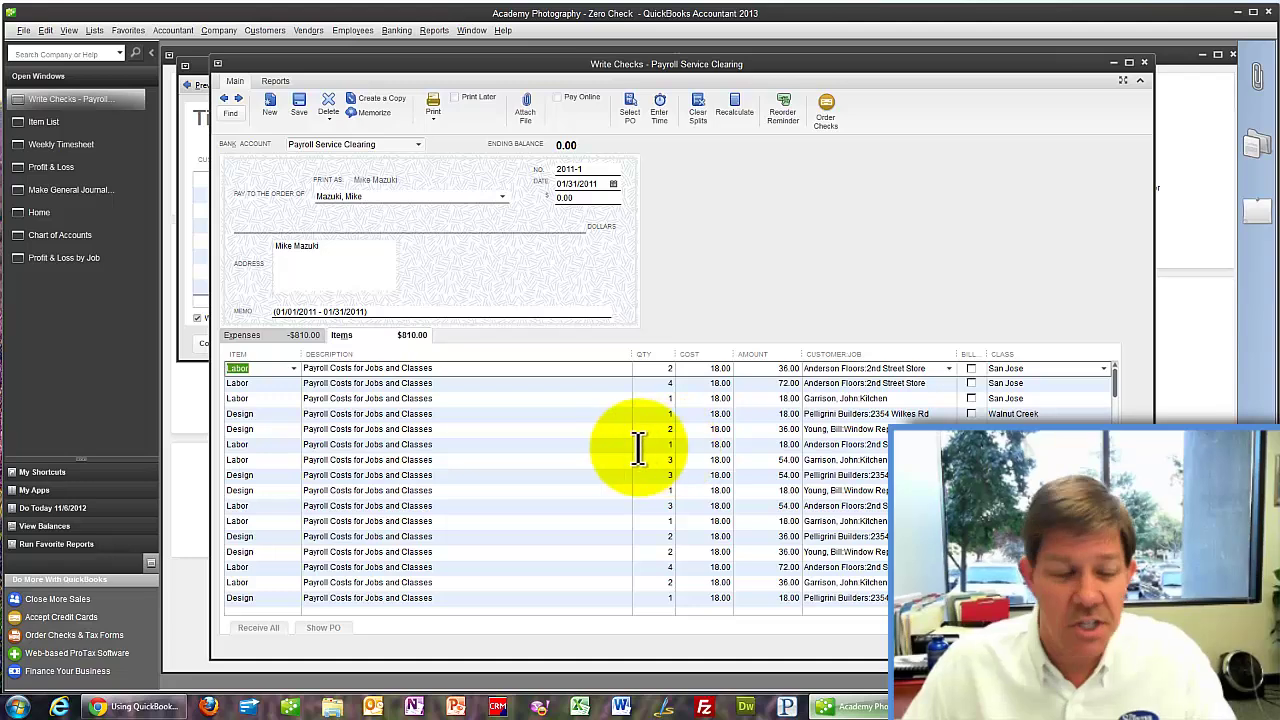
pyautogui.click(252, 339)
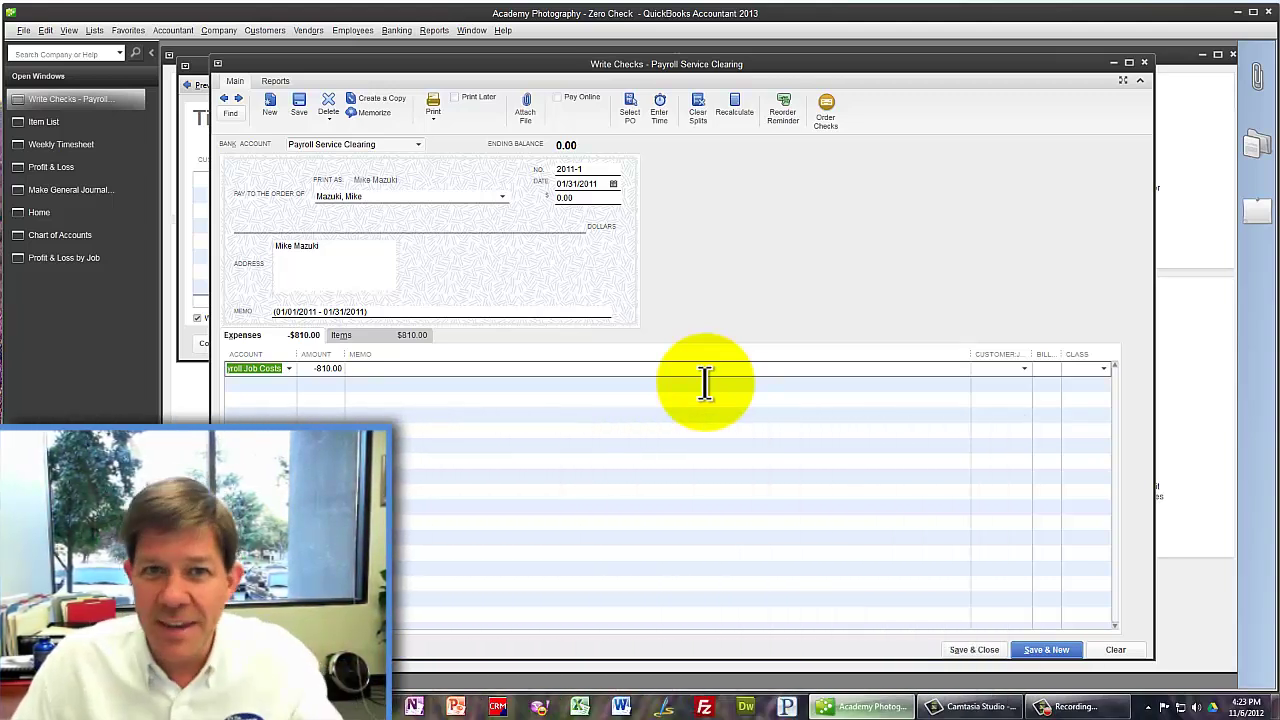
# Step: Save the zero-dollar check and bring up an enlarged January 2011 Profit & Loss by Job report
pyautogui.click(1038, 655)
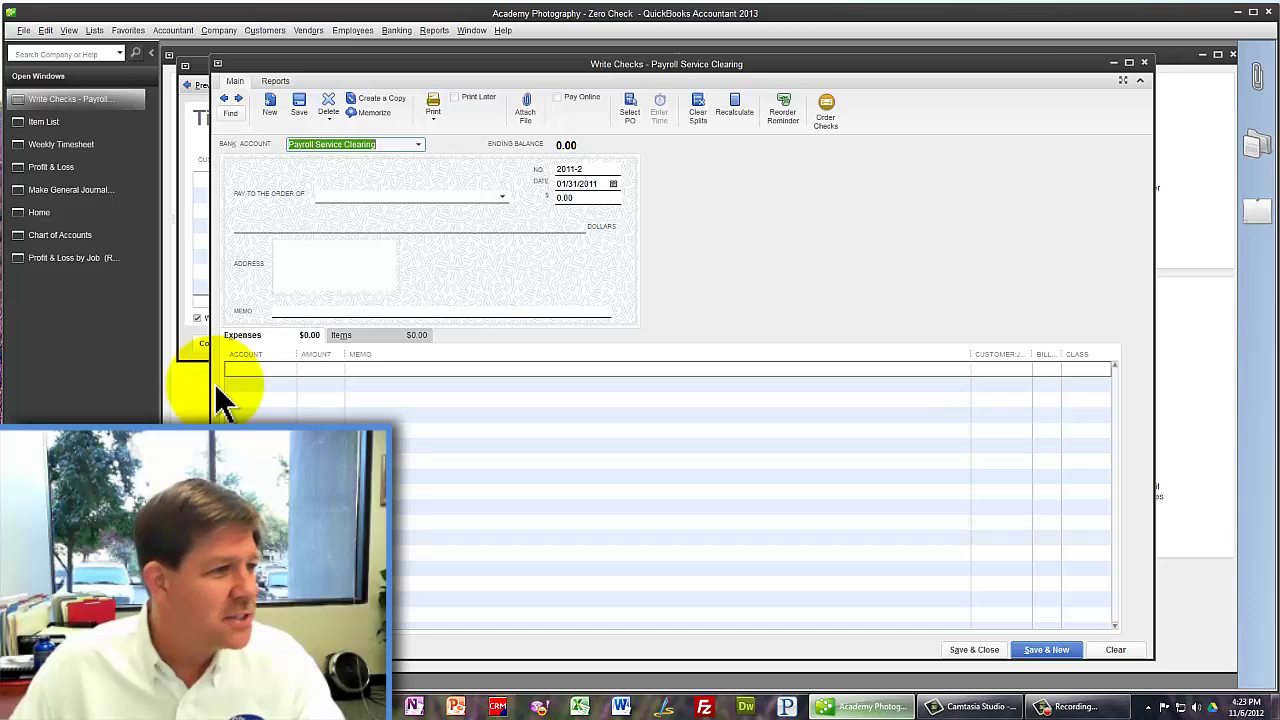
pyautogui.click(60, 258)
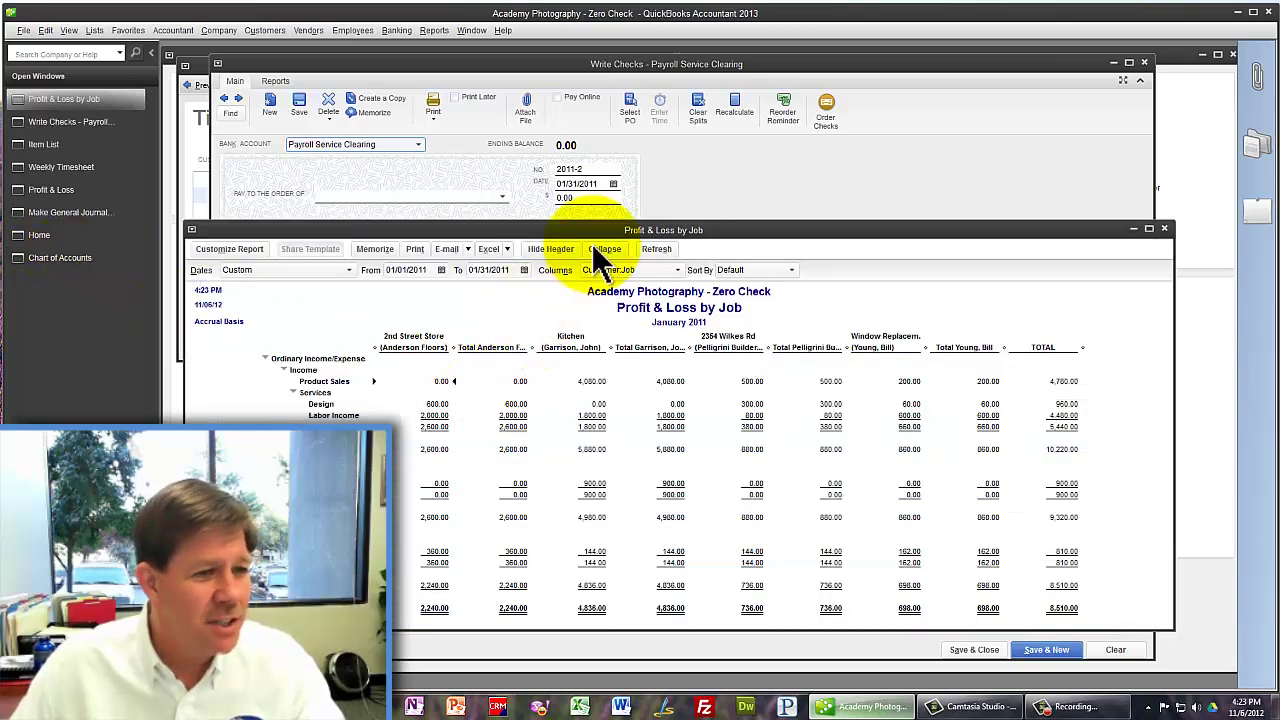
pyautogui.moveTo(592, 222); pyautogui.dragTo(598, 90)
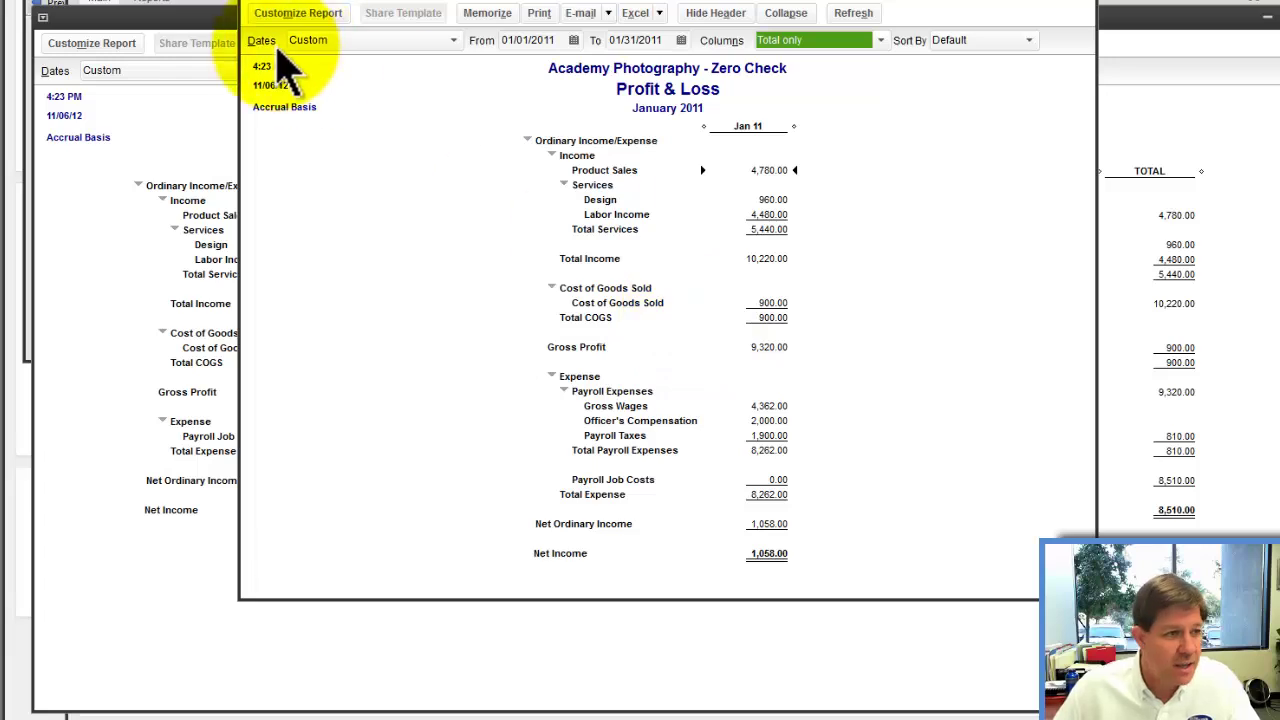
# Step: Set the report's advanced Display Rows option to Non-zero and apply it
pyautogui.click(298, 13)
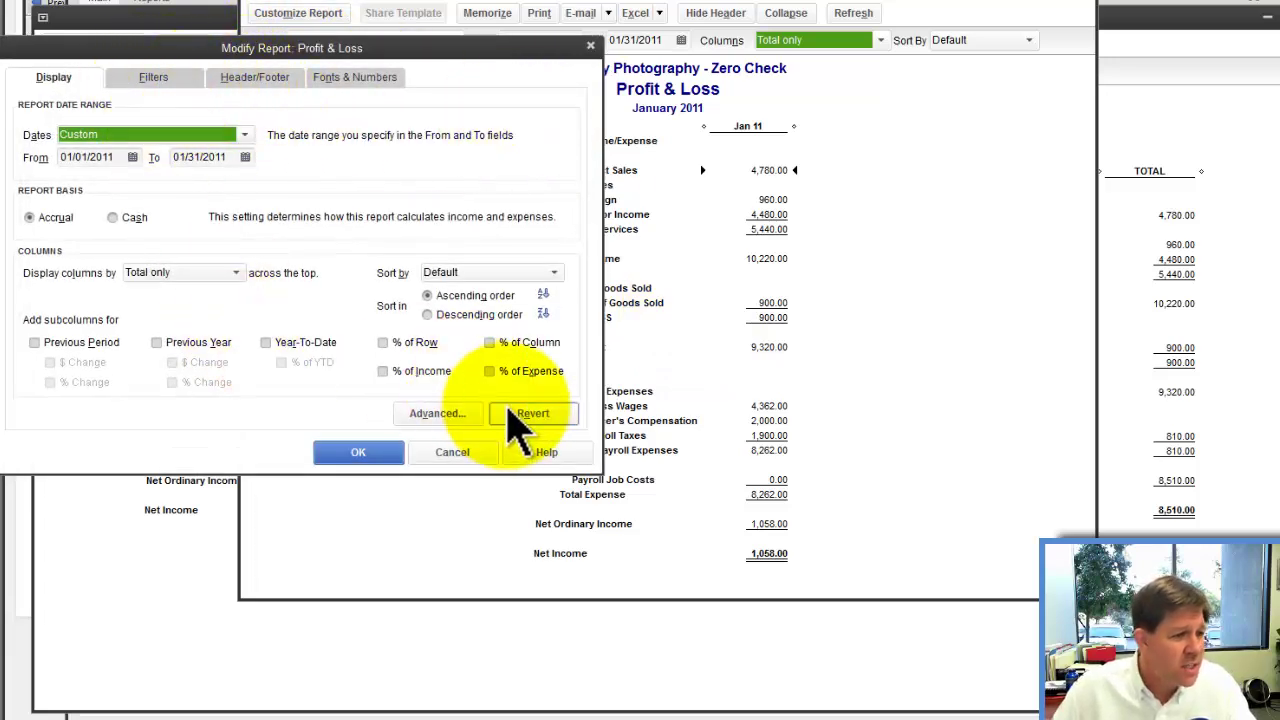
pyautogui.click(440, 414)
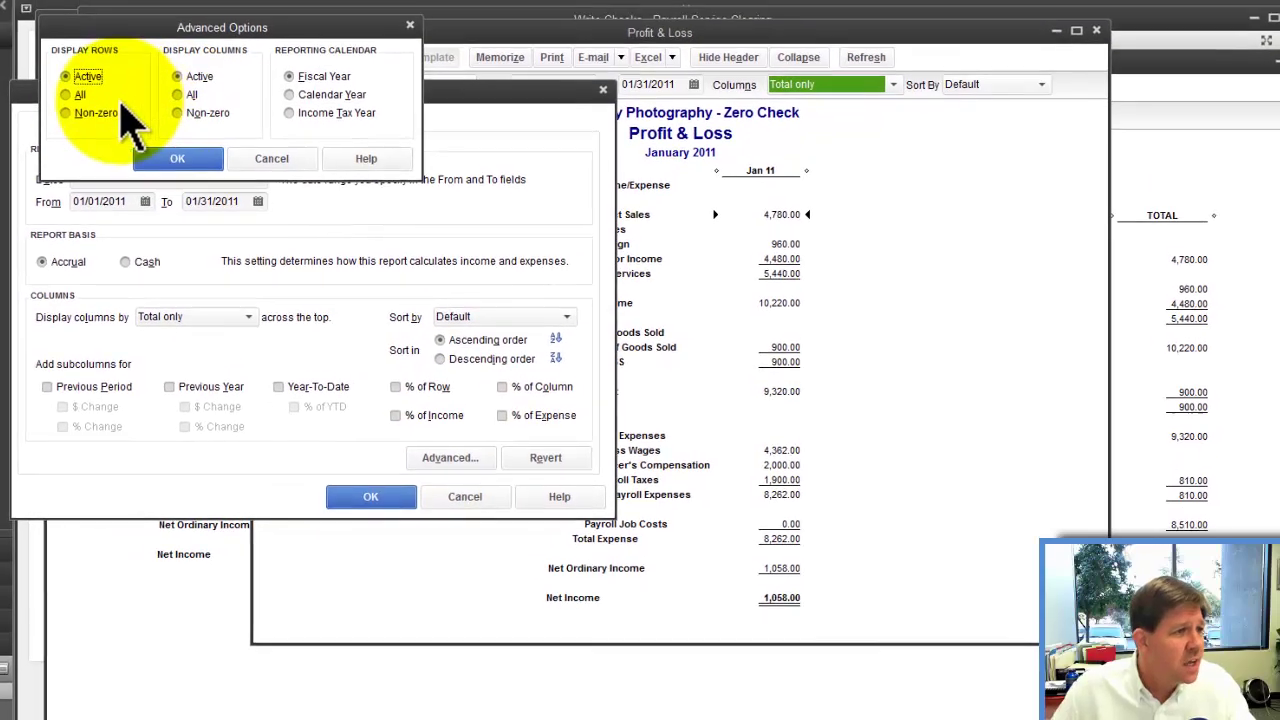
pyautogui.click(70, 126)
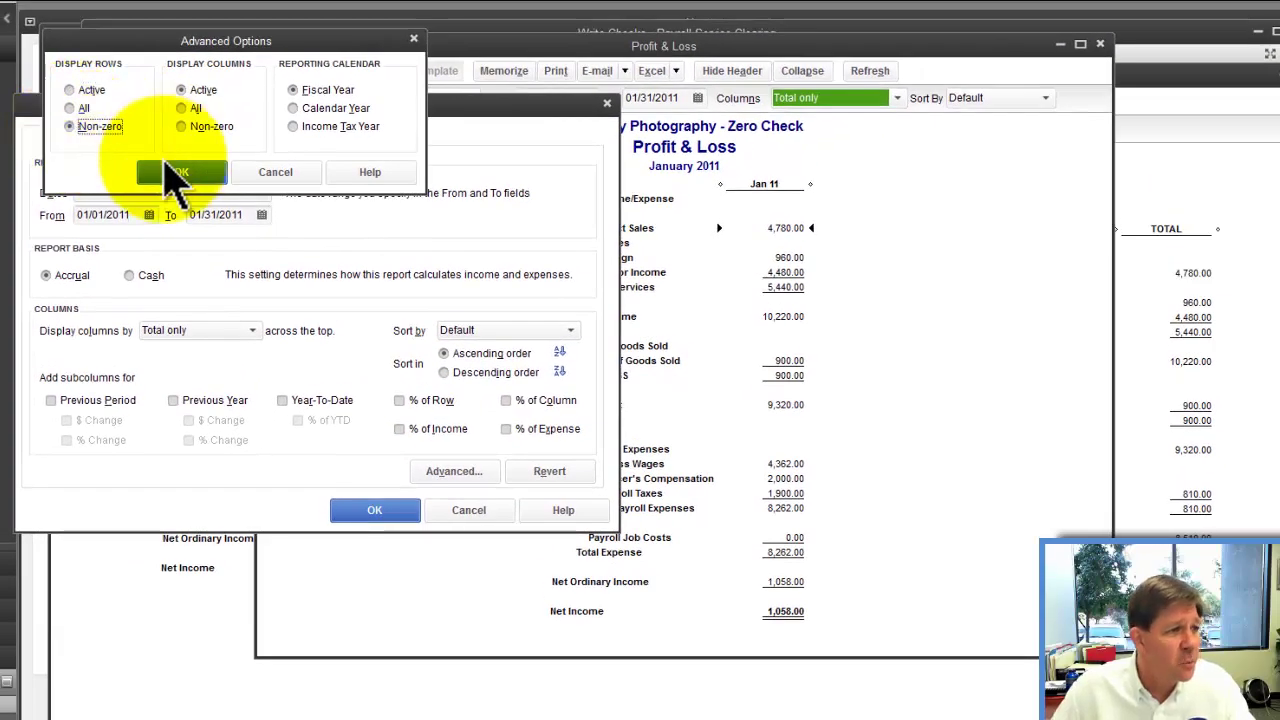
pyautogui.click(176, 176)
pyautogui.click(372, 510)
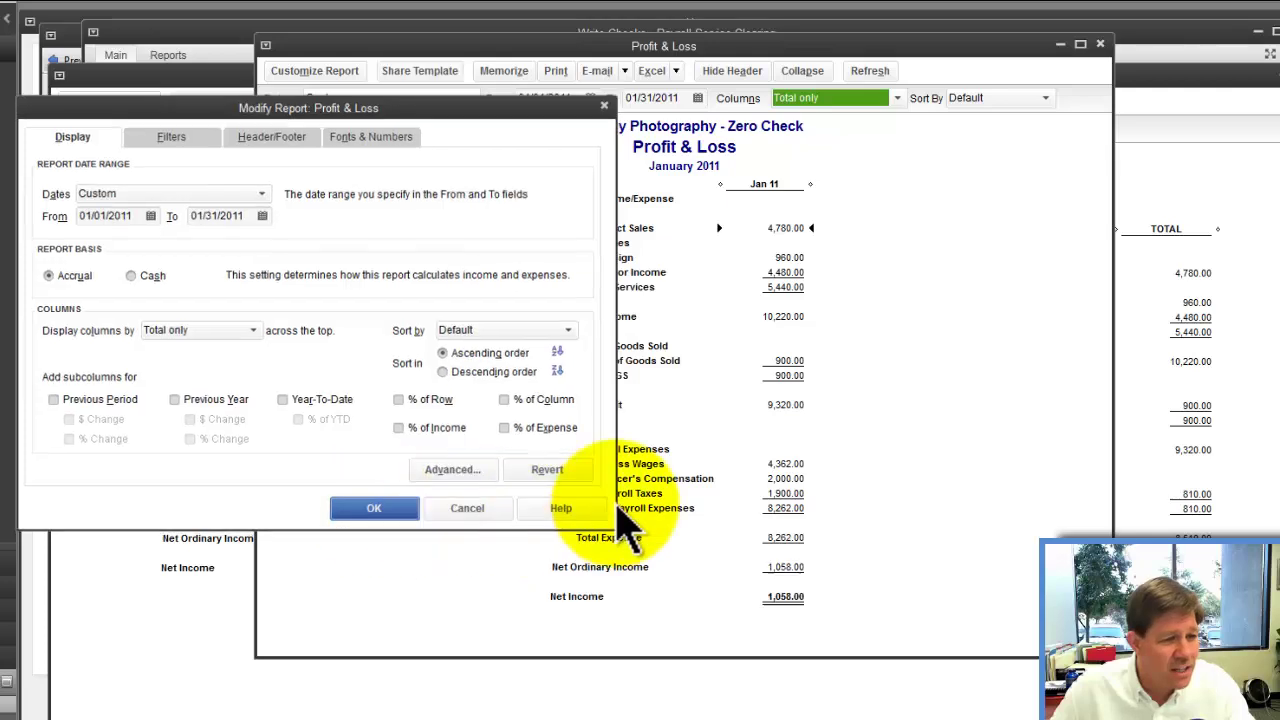